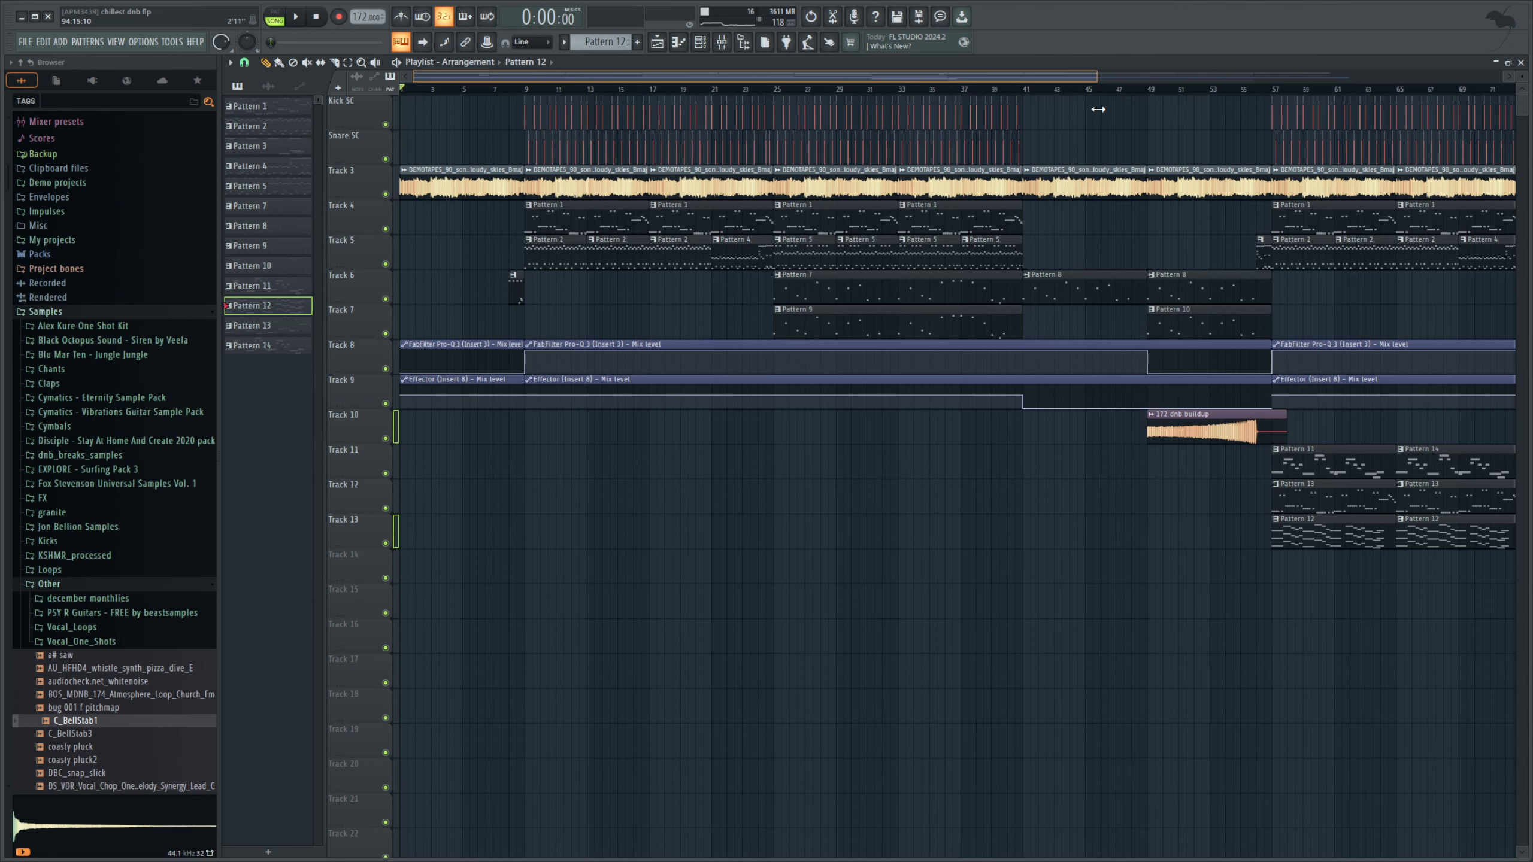
- Open the Track 3 audio clip's channel settings, preview its cloudy skies sample, and close the settings
{"action": "left_click_drag", "start_coordinate": [1098, 110], "coordinate": [946, 110]}
{"action": "double_click", "coordinate": [452, 185]}
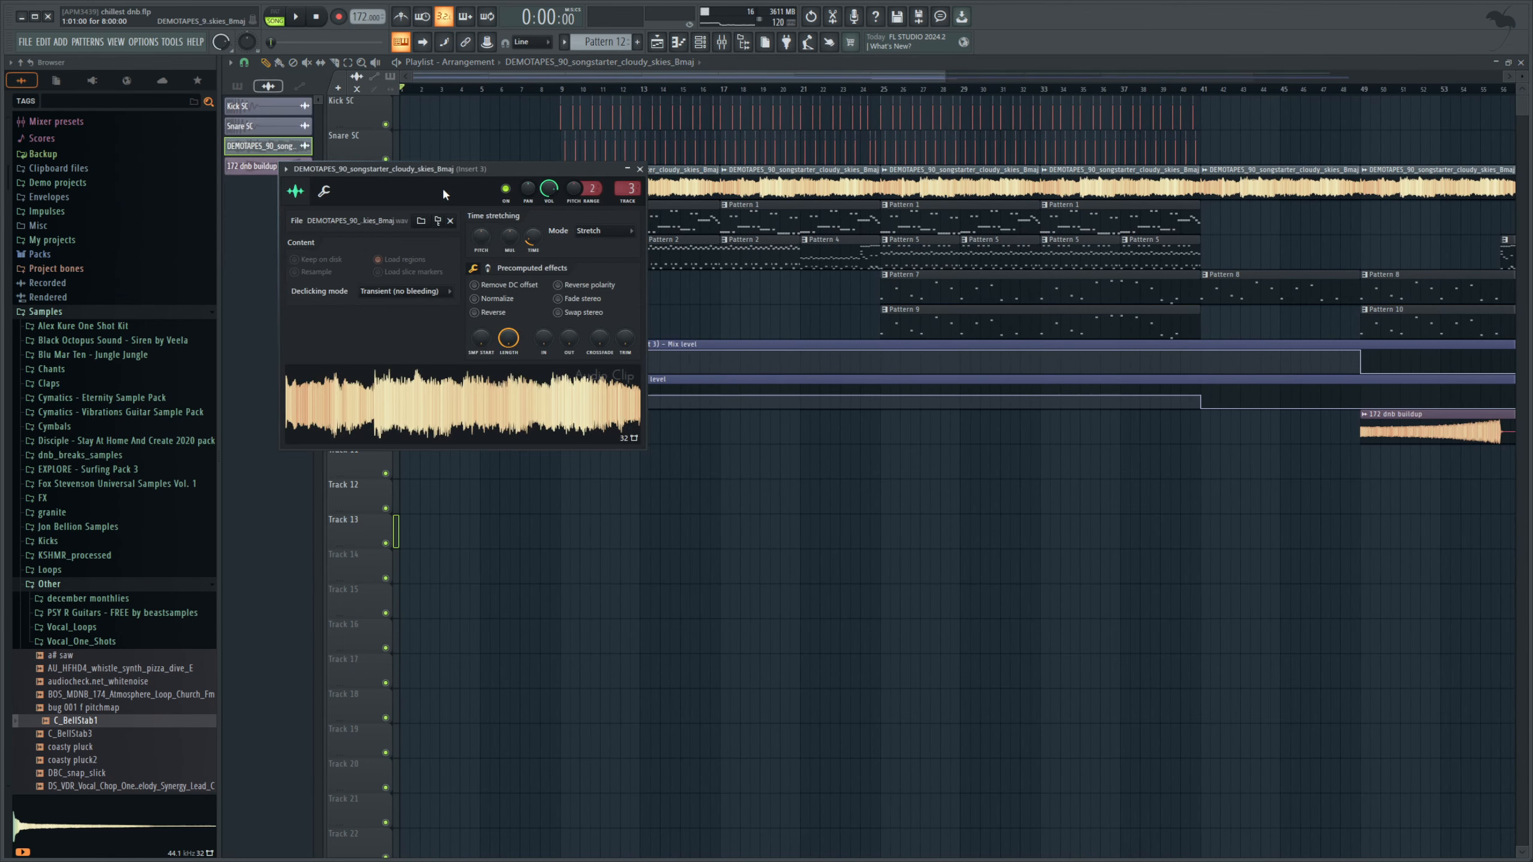
{"action": "left_click", "coordinate": [427, 411]}
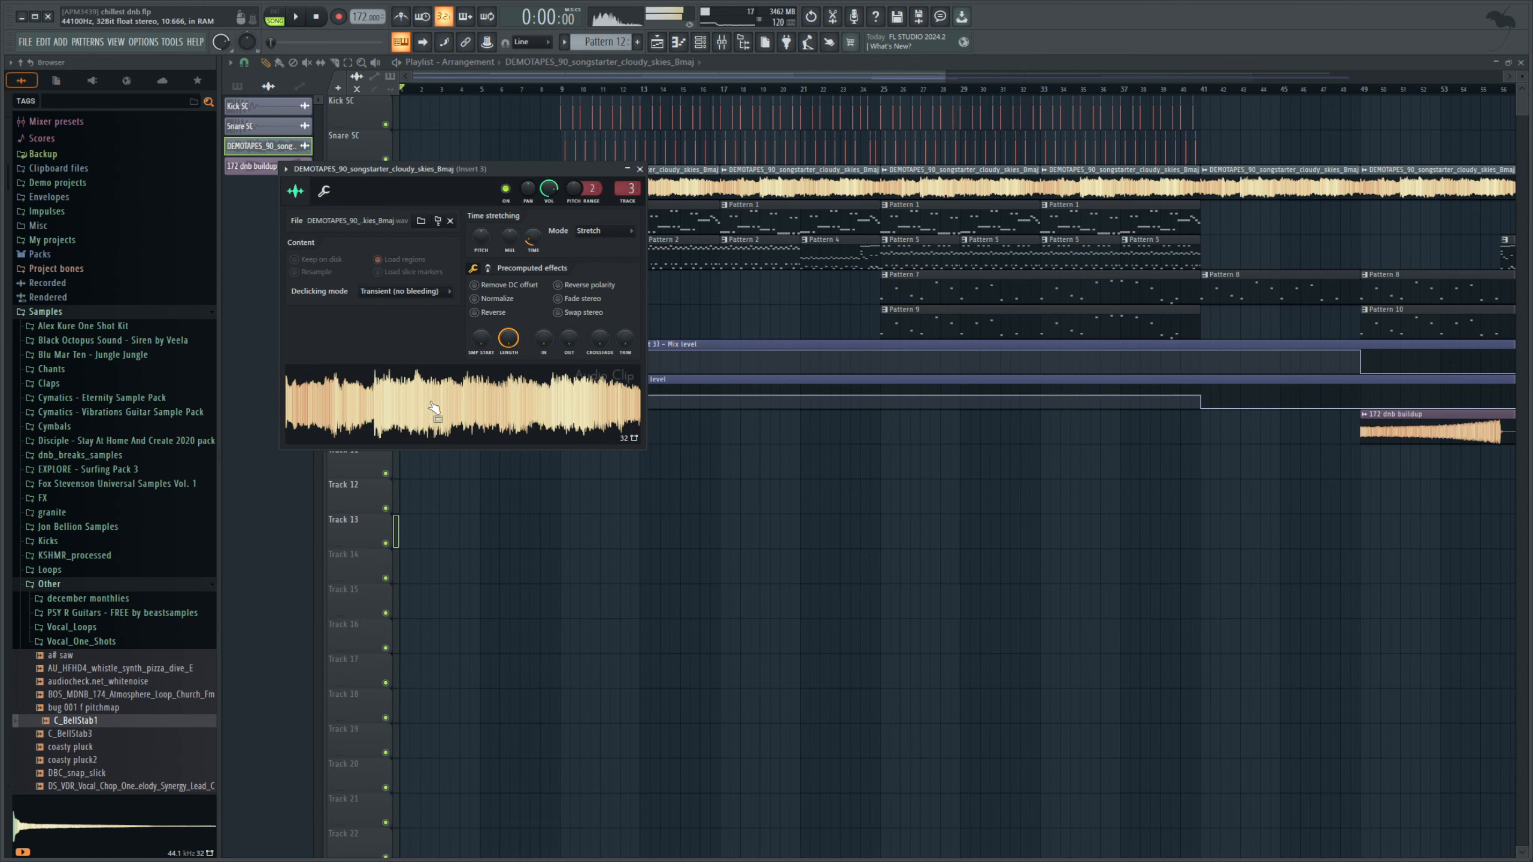
{"action": "left_click", "coordinate": [316, 21]}
{"action": "left_click_drag", "start_coordinate": [416, 171], "coordinate": [640, 326]}
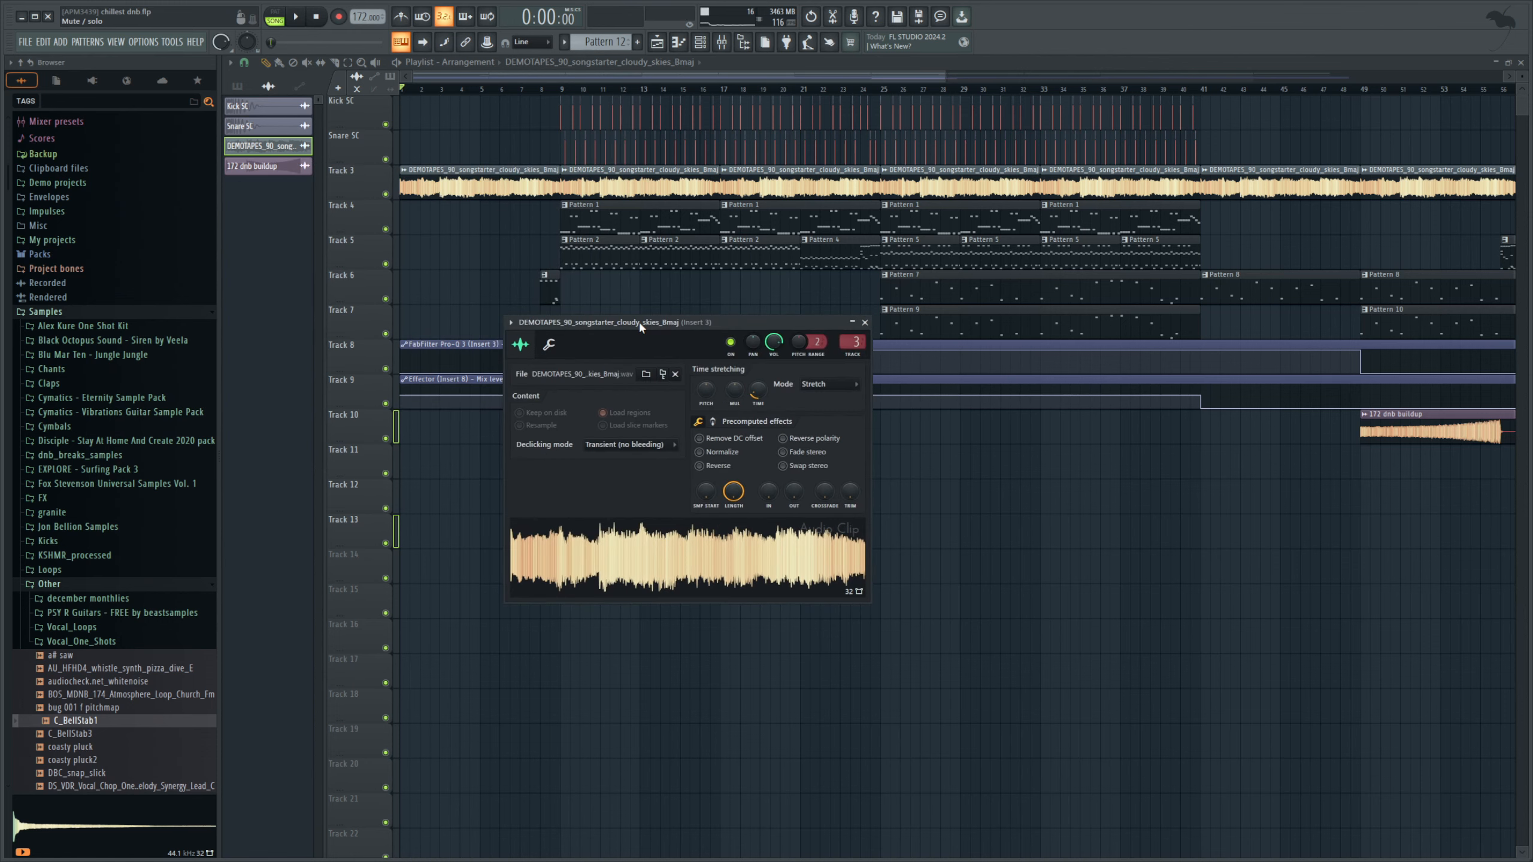
{"action": "left_click", "coordinate": [626, 75]}
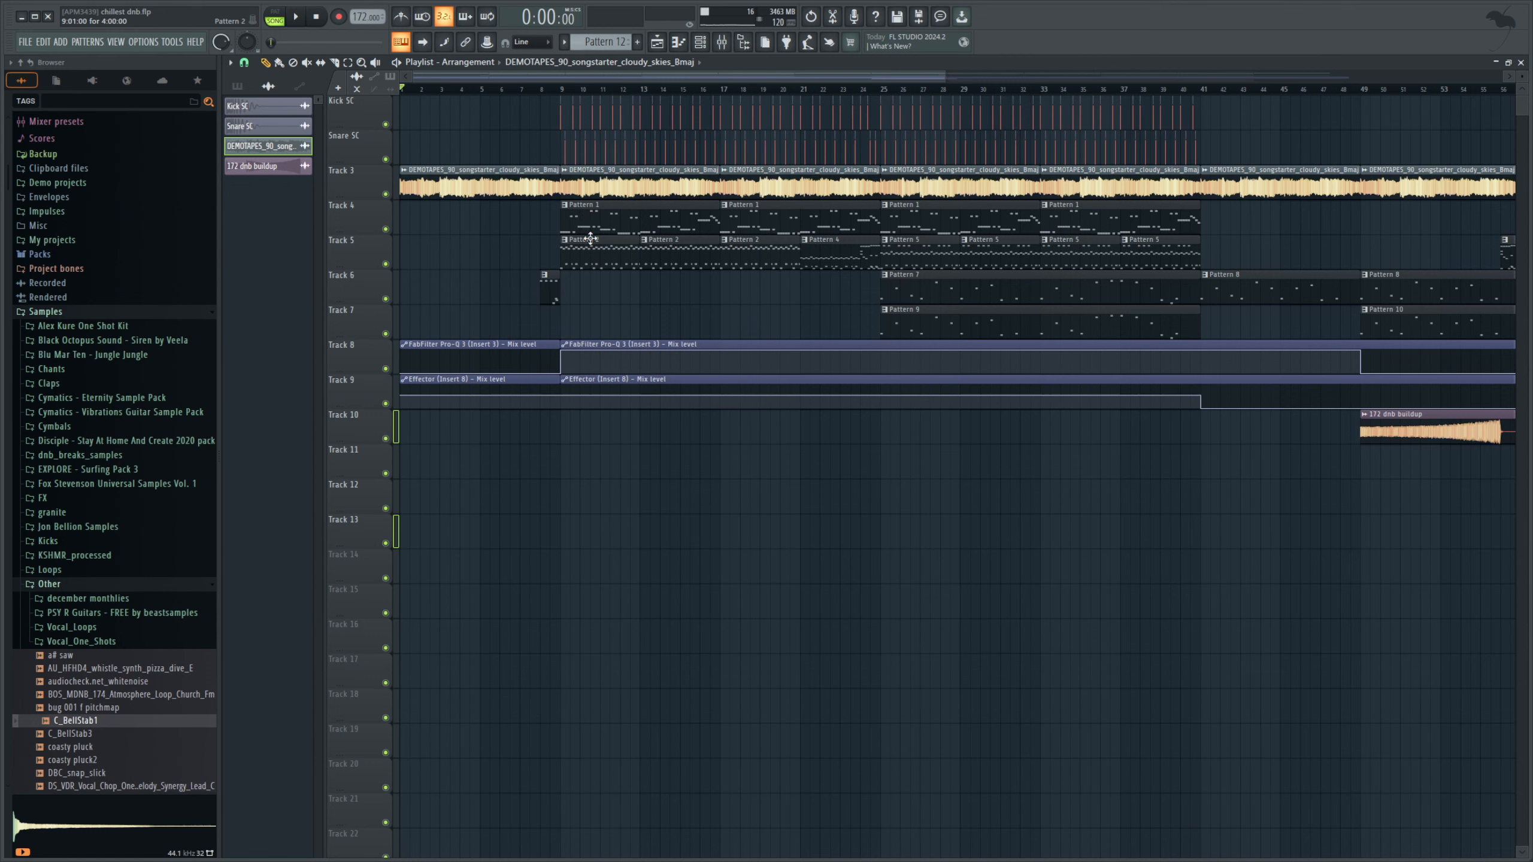
- Solo Track 6 together with Track 5 and play the arrangement from bar 8, stopping after a few bars
{"action": "left_click_drag", "start_coordinate": [549, 89], "coordinate": [530, 128]}
{"action": "right_click", "coordinate": [386, 299]}
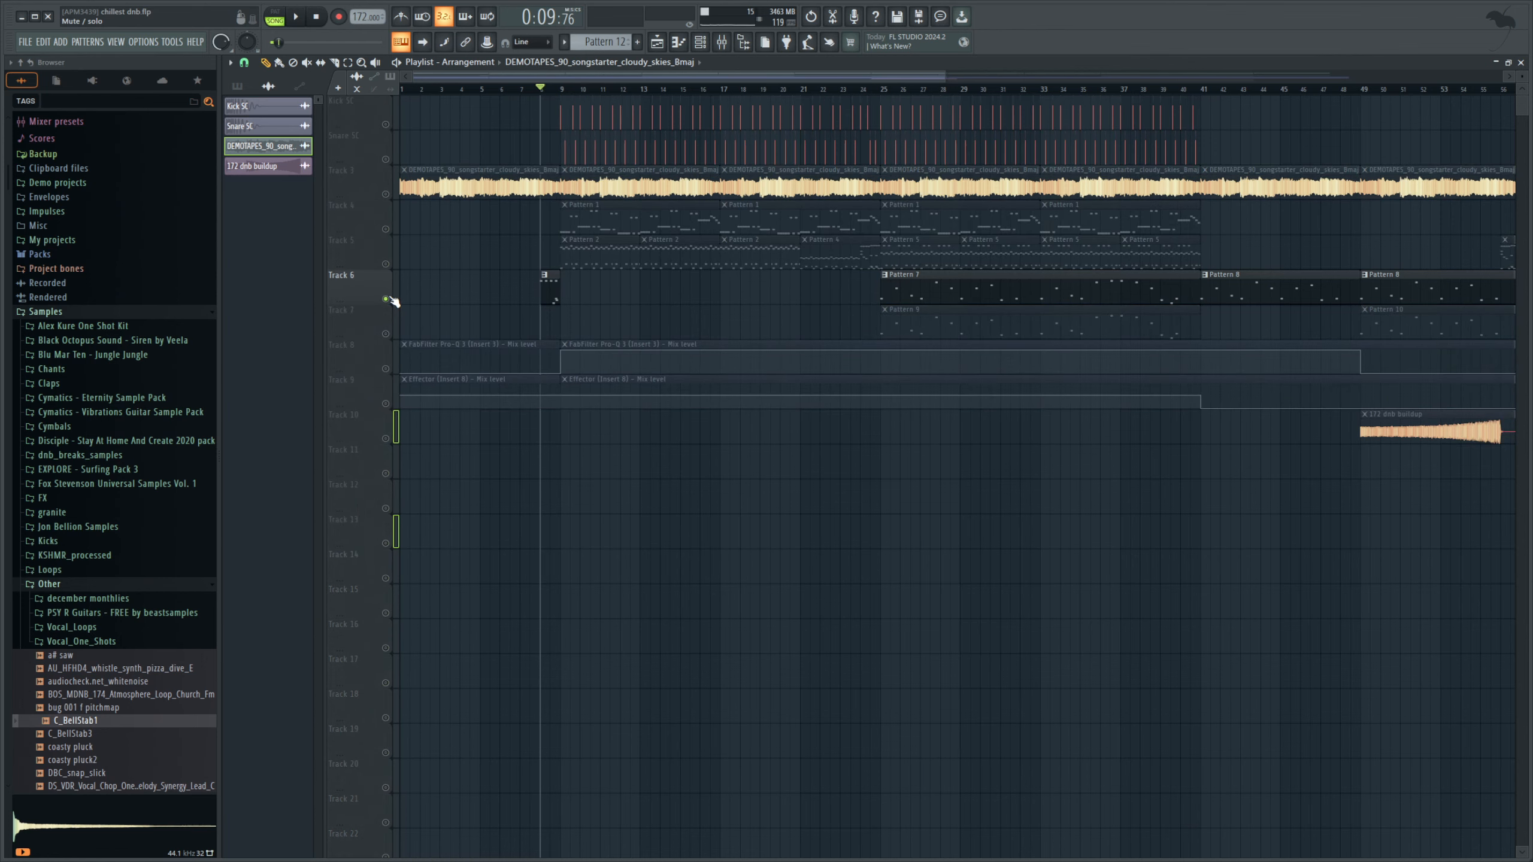
{"action": "left_click", "coordinate": [385, 264]}
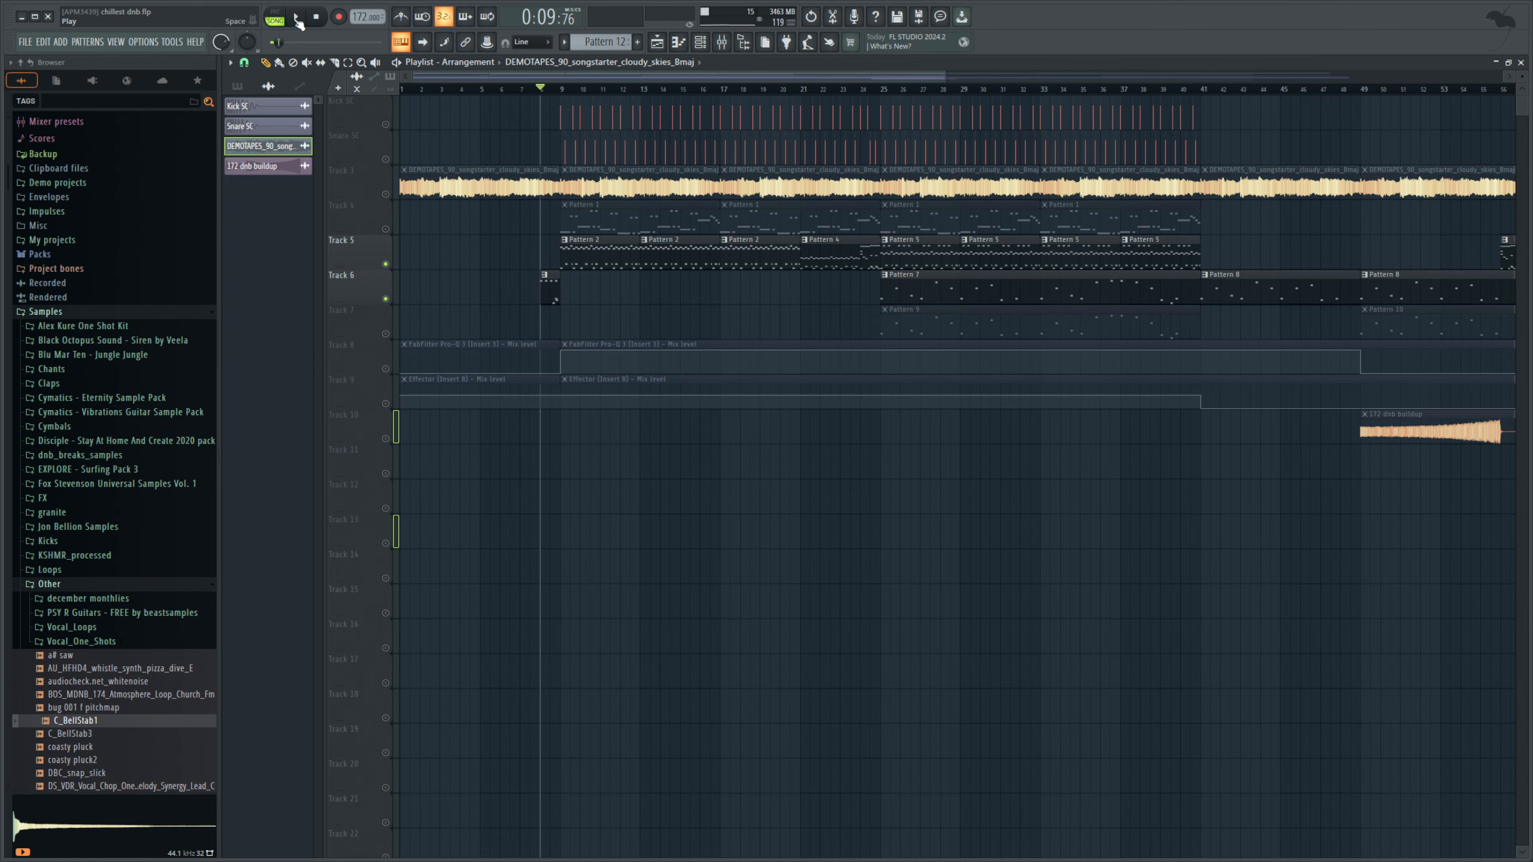
{"action": "left_click", "coordinate": [296, 17]}
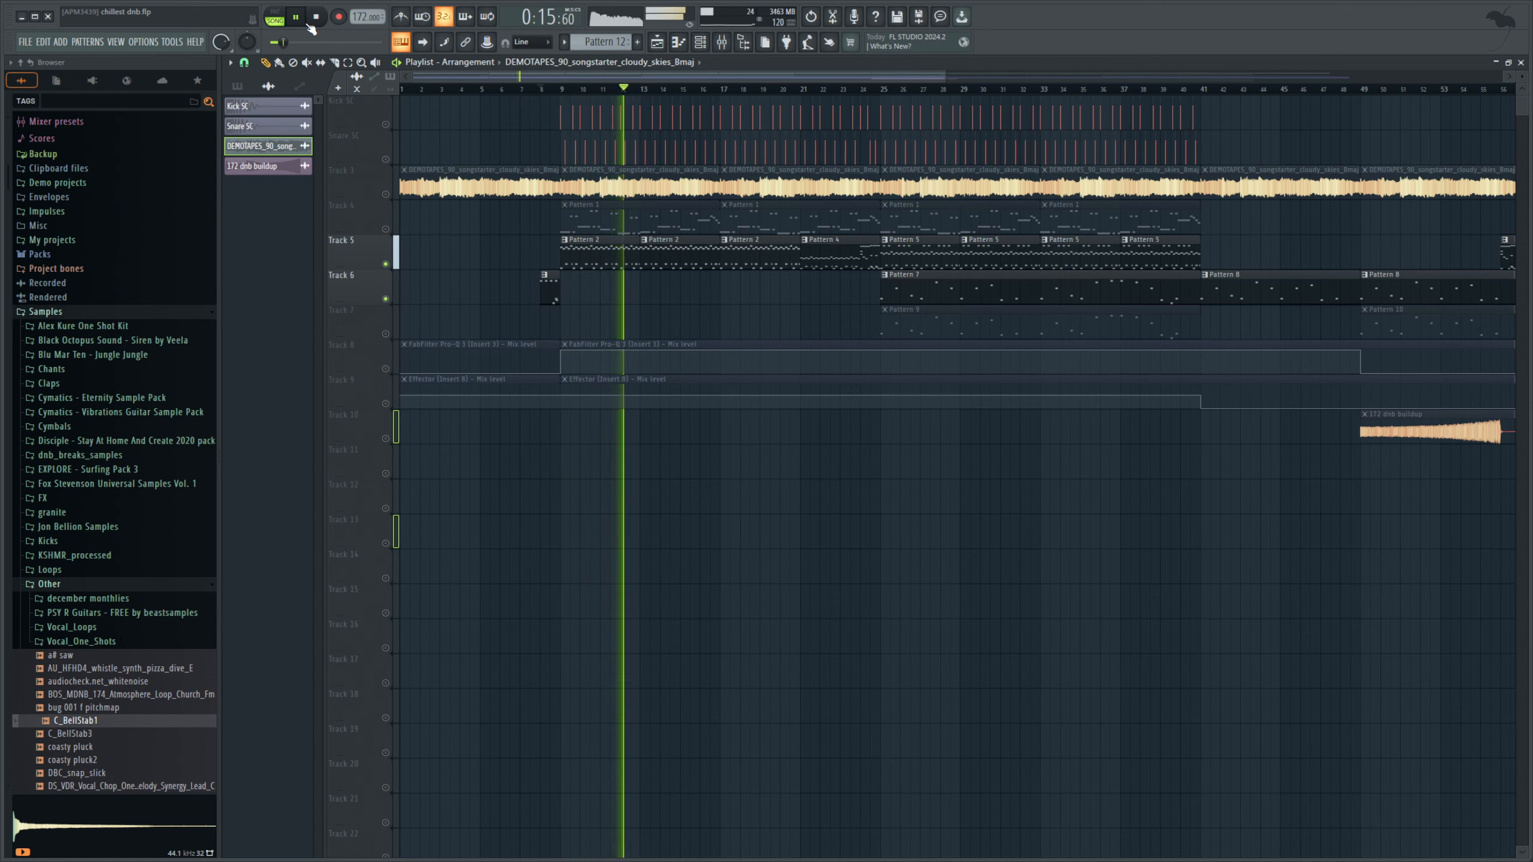
{"action": "key", "text": "space"}
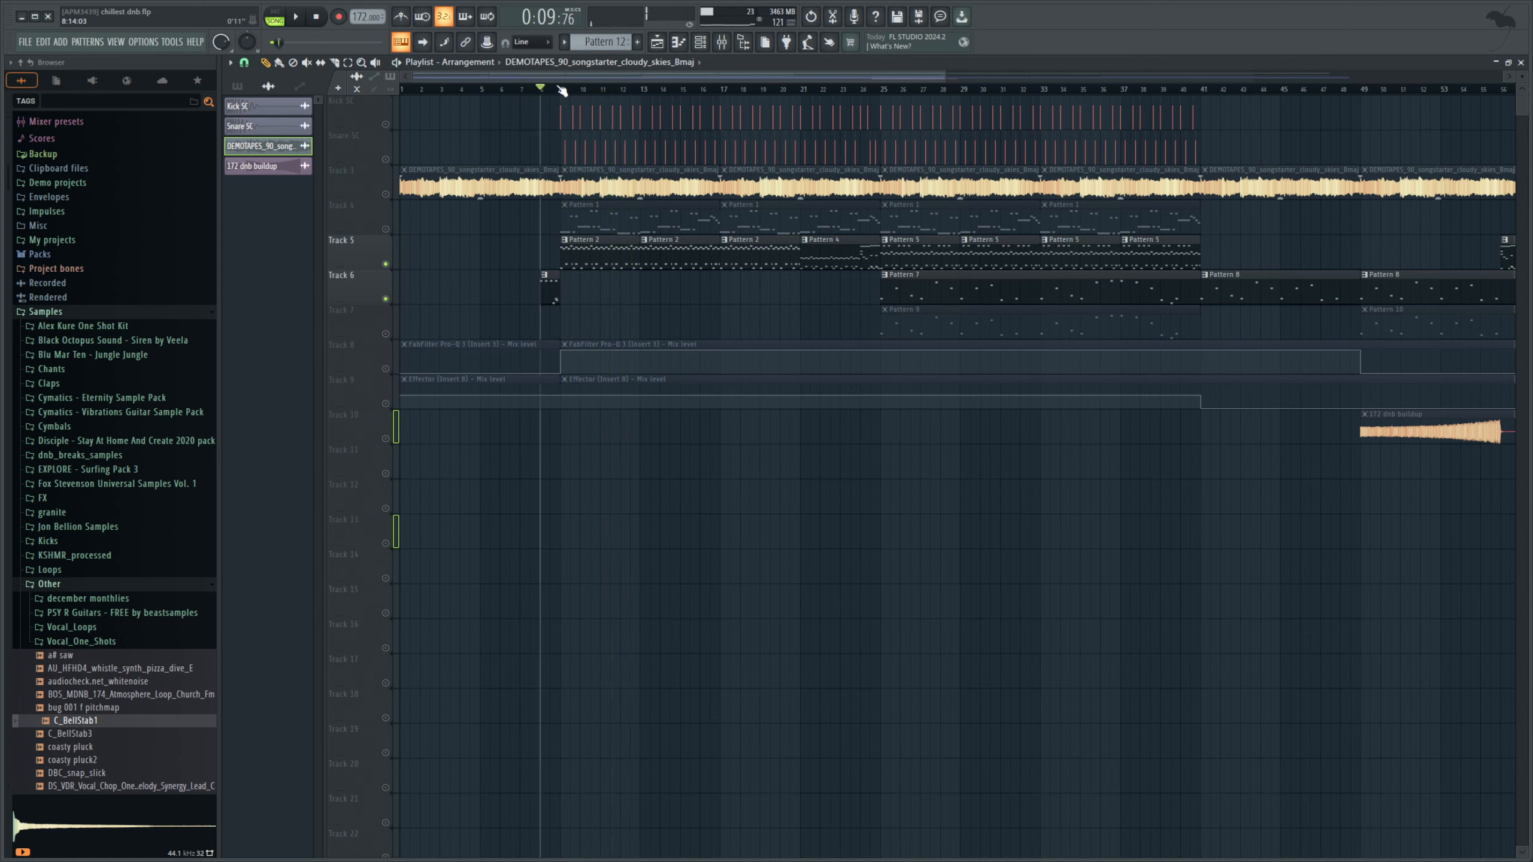
- Set the playhead to bar 9, solo Track 4, and play Pattern 1 with only the Serum channel soloed
{"action": "left_click", "coordinate": [573, 93]}
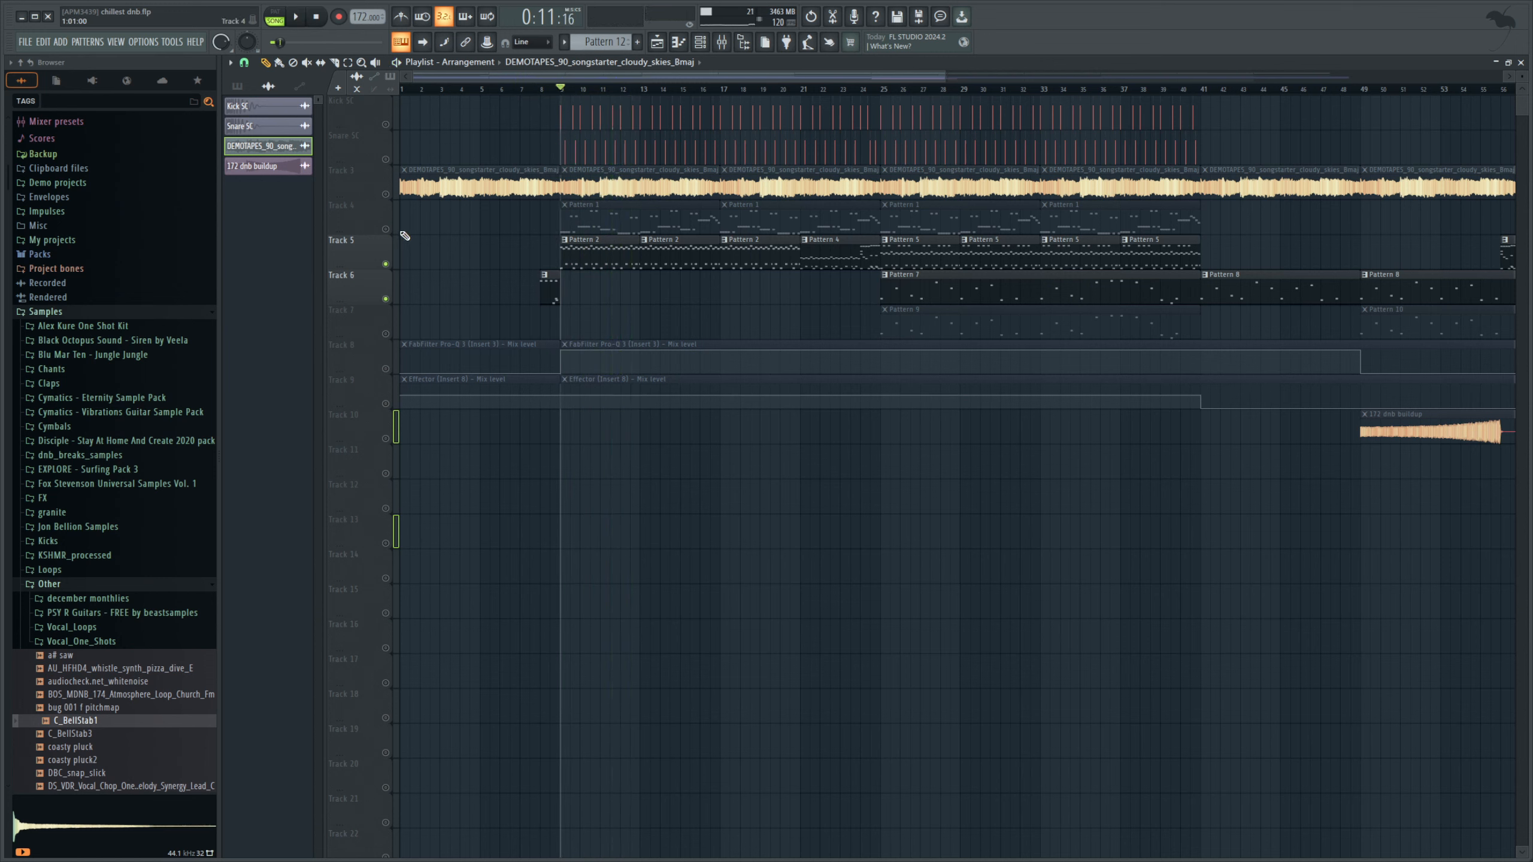
{"action": "left_click", "coordinate": [614, 219]}
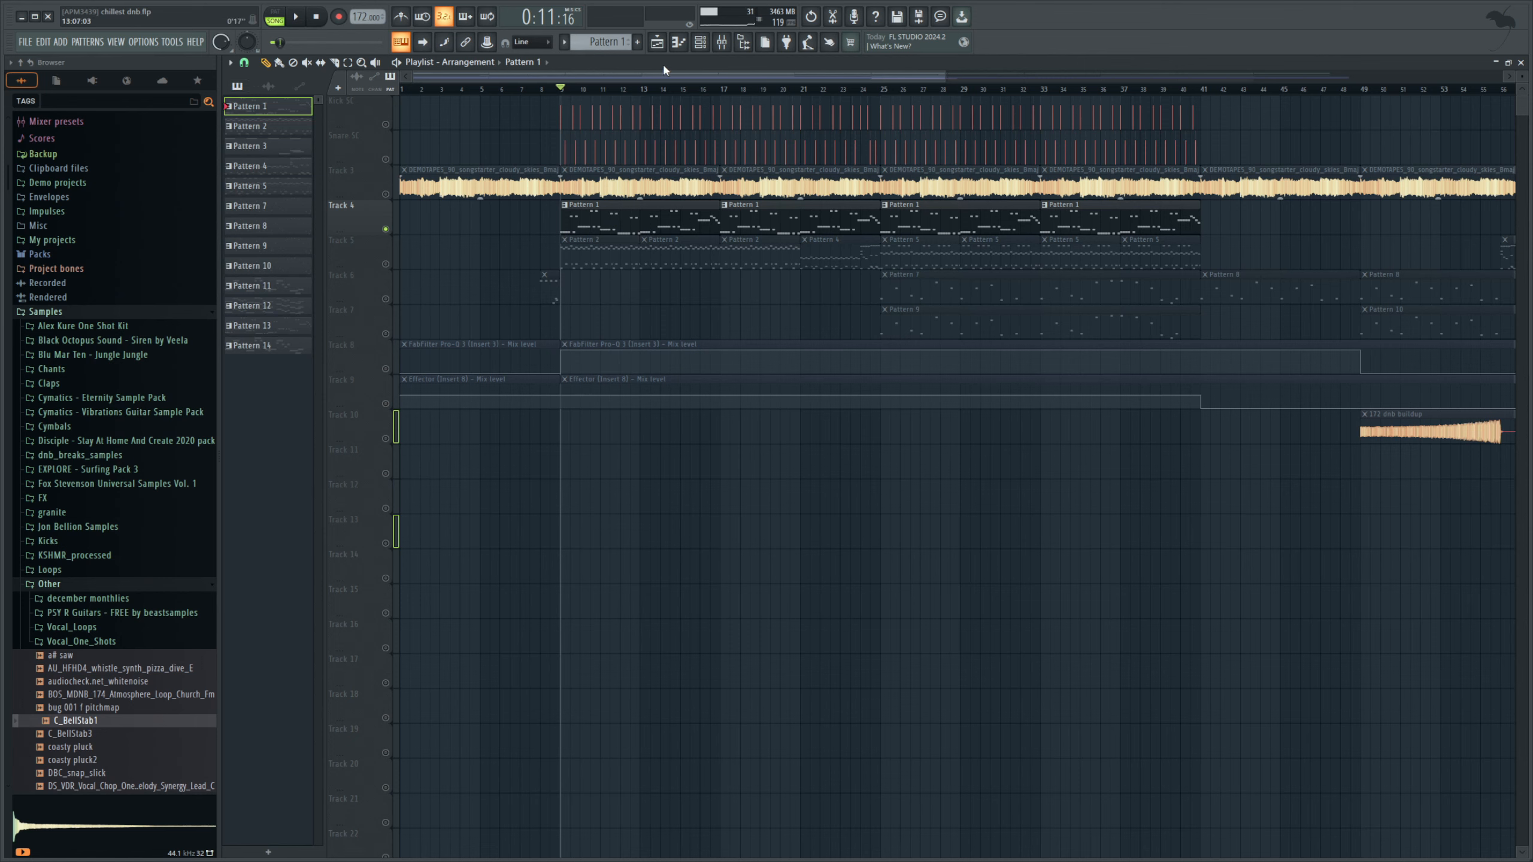
{"action": "left_click", "coordinate": [700, 42]}
{"action": "left_click_drag", "start_coordinate": [1382, 632], "coordinate": [846, 437]}
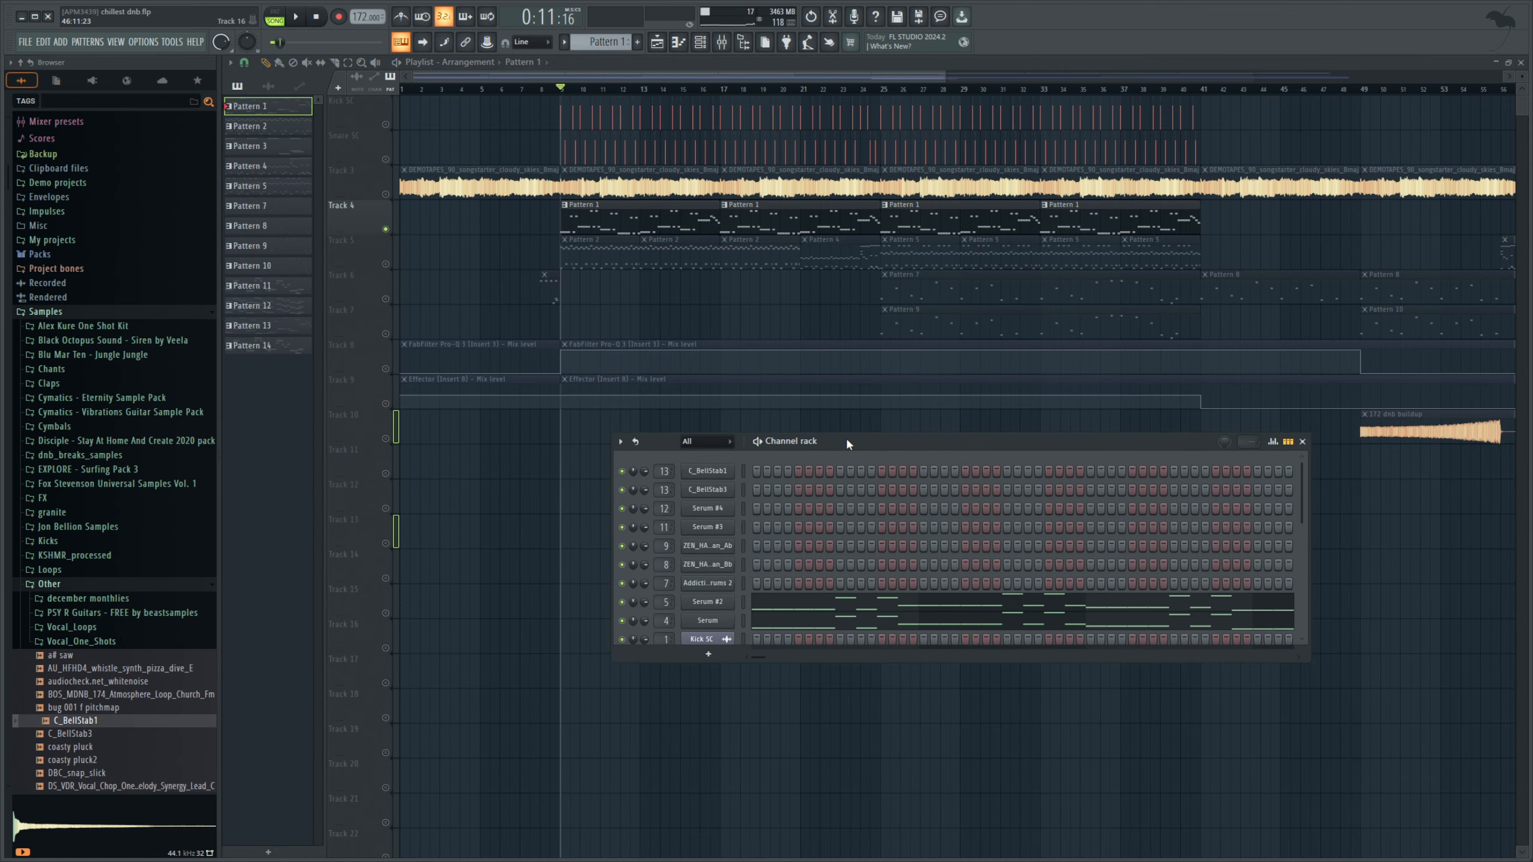
{"action": "right_click", "coordinate": [622, 621]}
{"action": "left_click", "coordinate": [759, 443]}
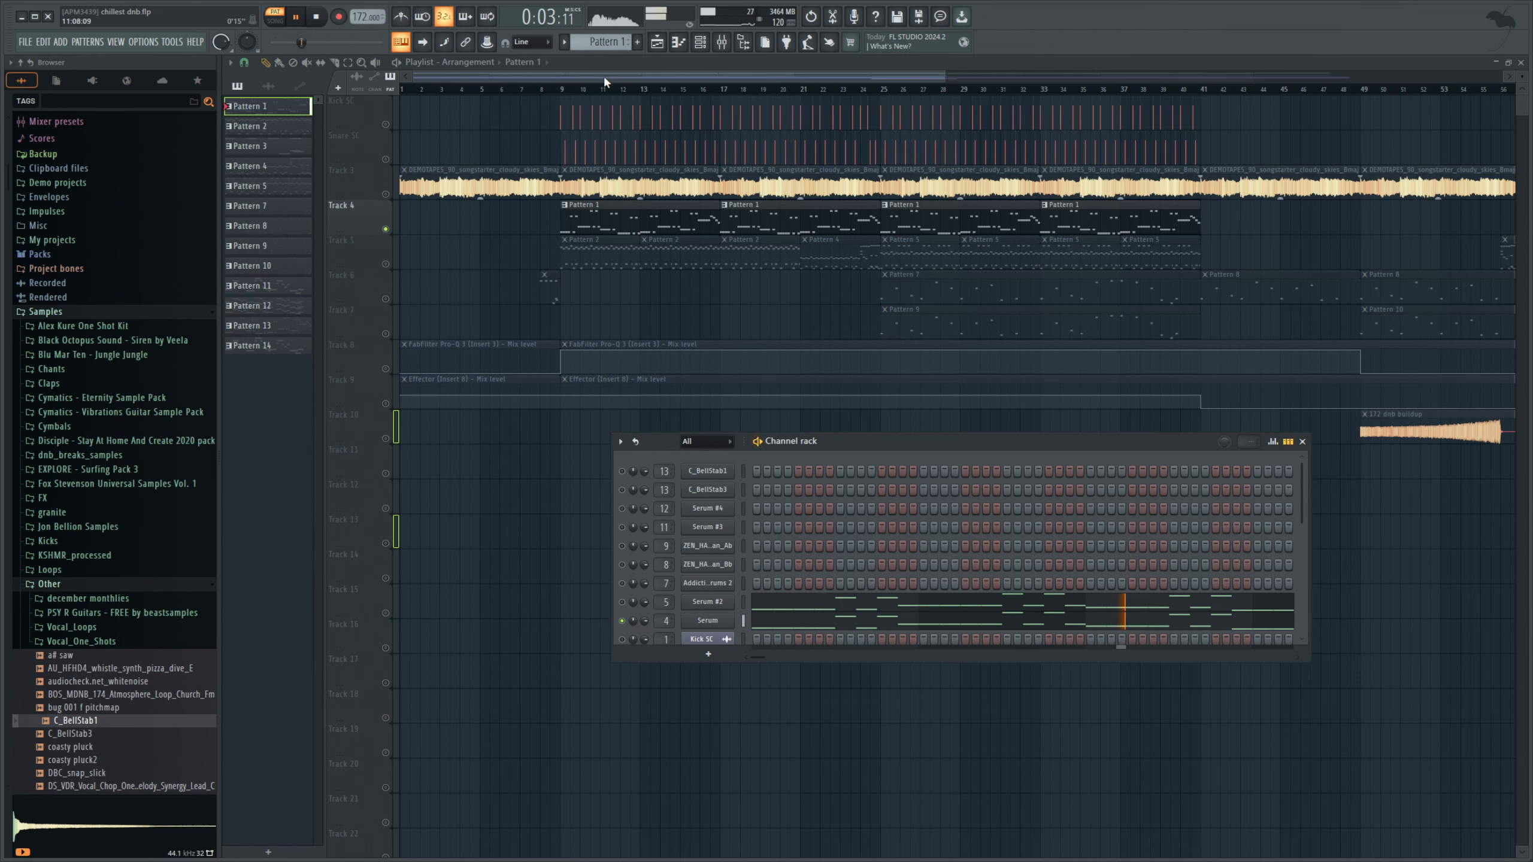
- Play Pattern 1 with only Serum #2 audible, stop playback, and enable Serum alongside it
{"action": "left_click", "coordinate": [322, 19]}
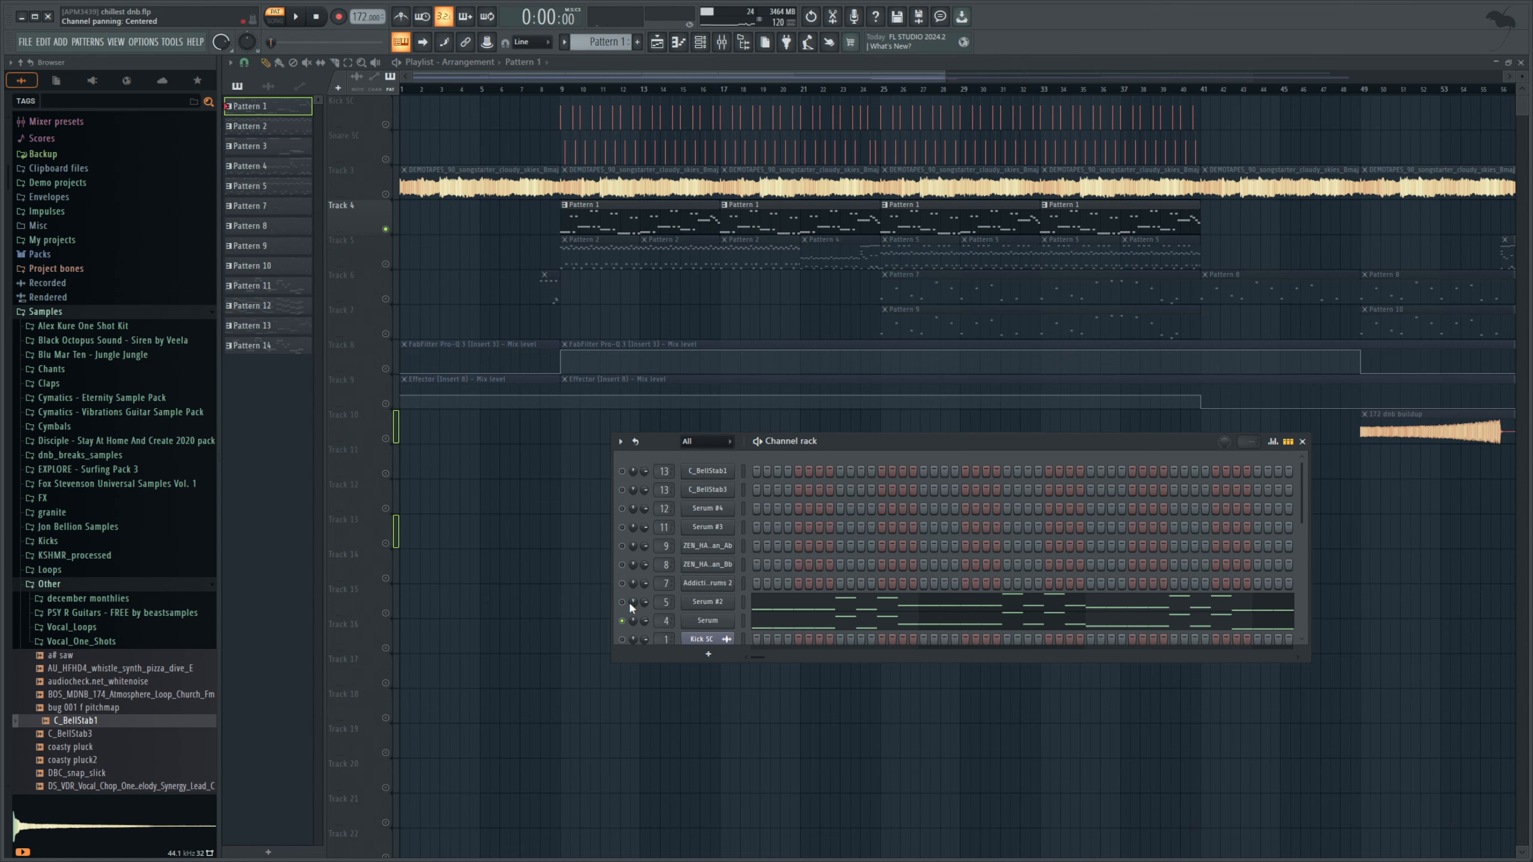
{"action": "left_click", "coordinate": [301, 22]}
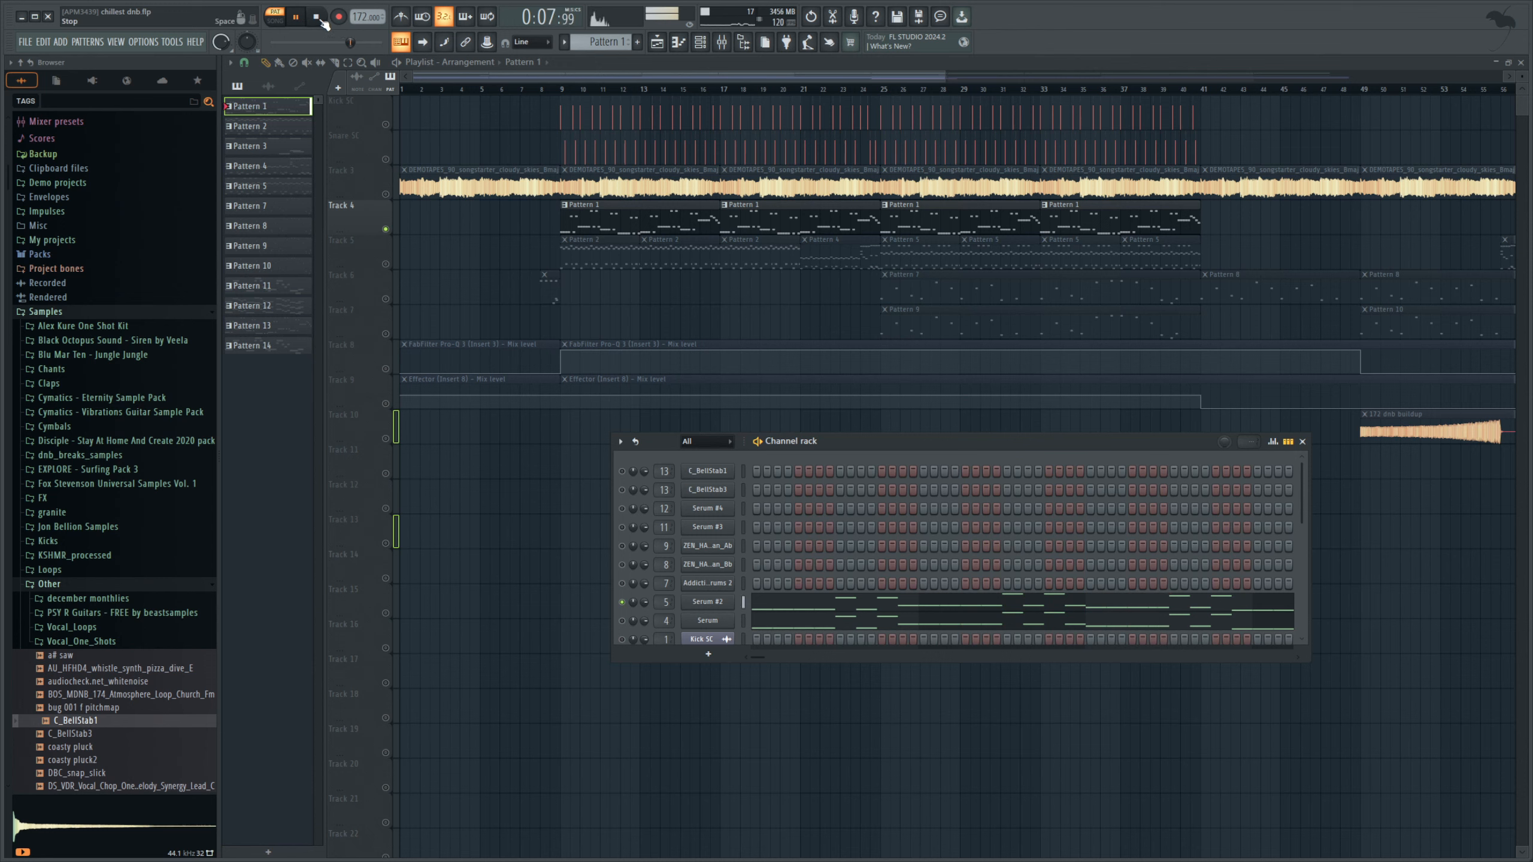
{"action": "left_click", "coordinate": [318, 18]}
{"action": "left_click", "coordinate": [313, 18]}
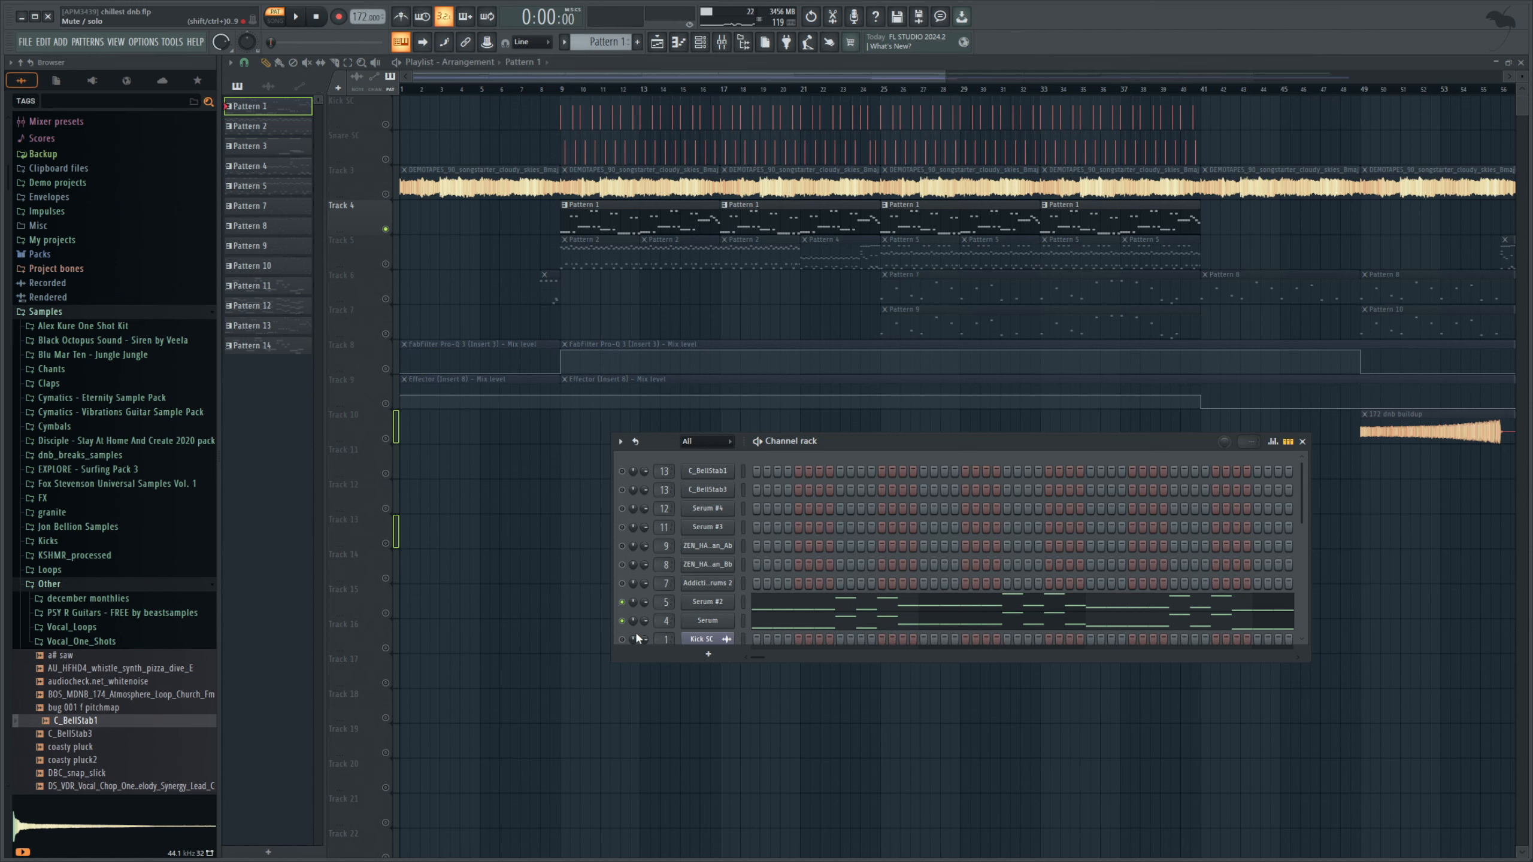
- Play Track 4 with the Kick SC and Snare SC tracks from bar 9, toggling Track 5 on and off and adding Track 3
{"action": "left_click", "coordinate": [573, 91]}
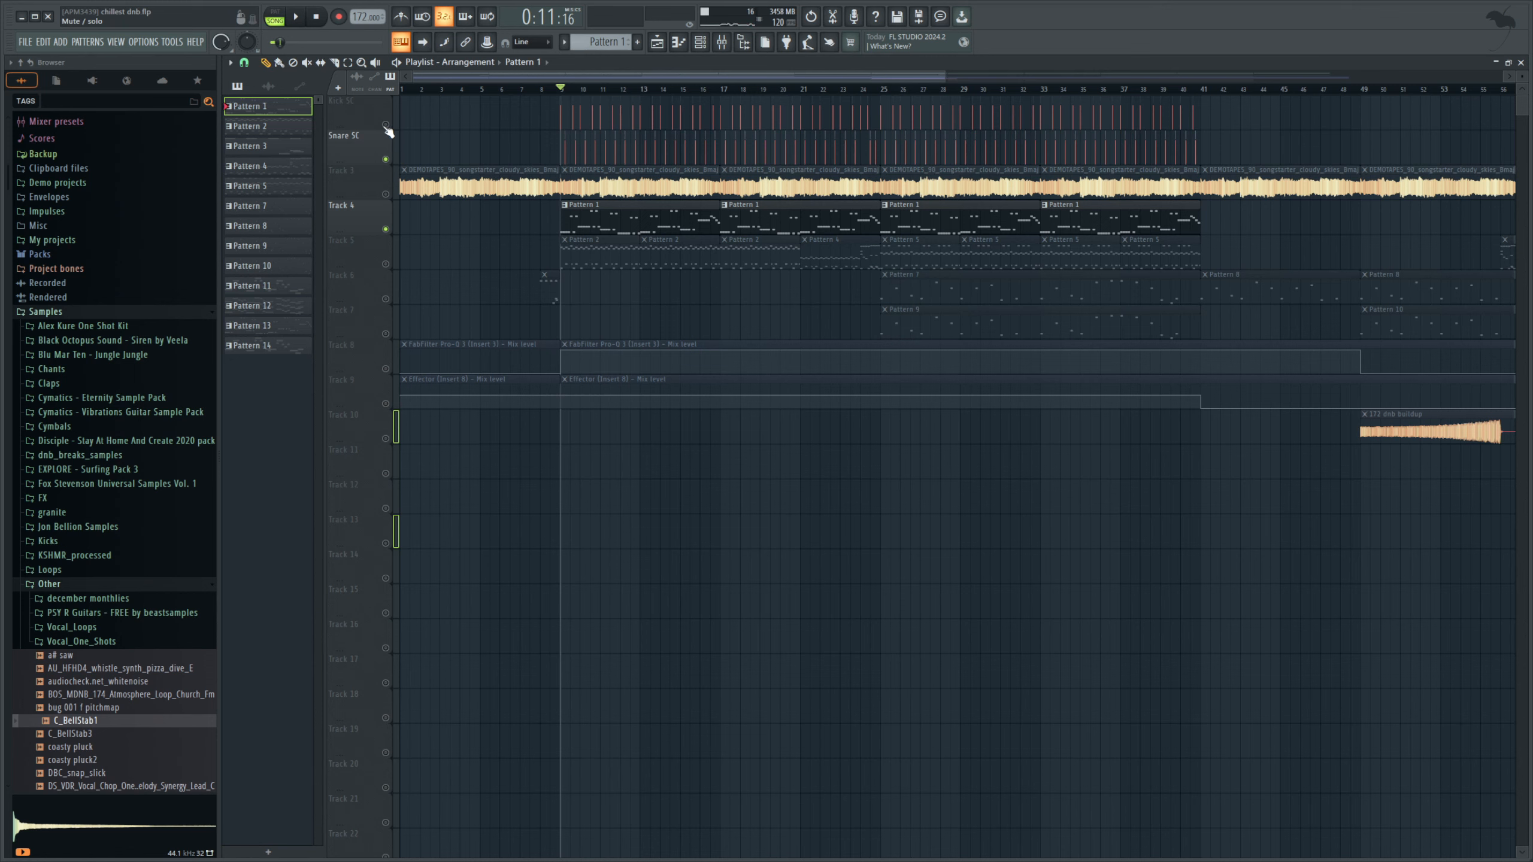
{"action": "left_click", "coordinate": [299, 18]}
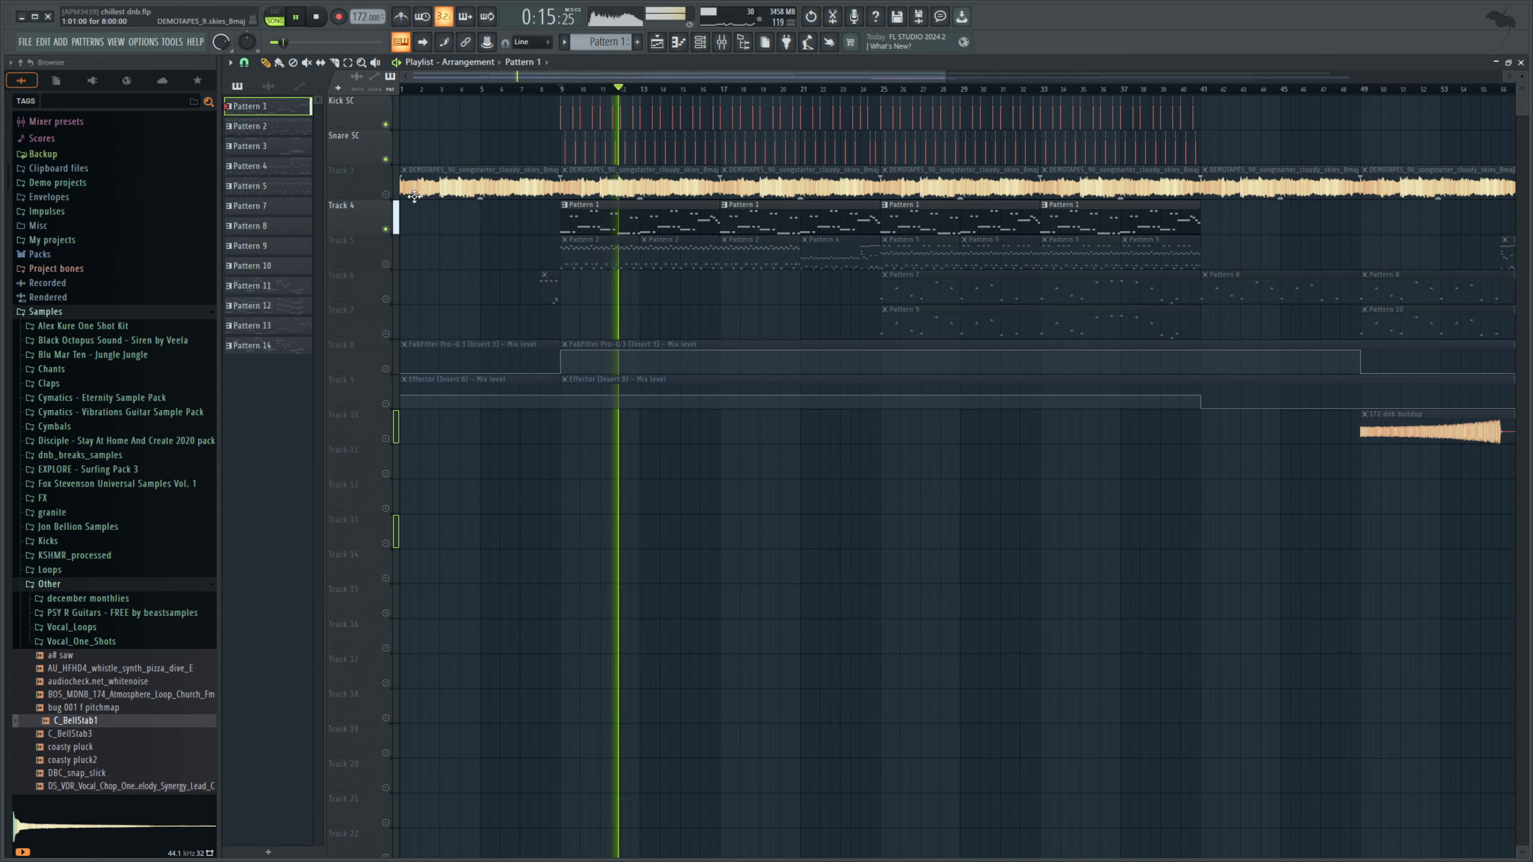
{"action": "left_click", "coordinate": [393, 262]}
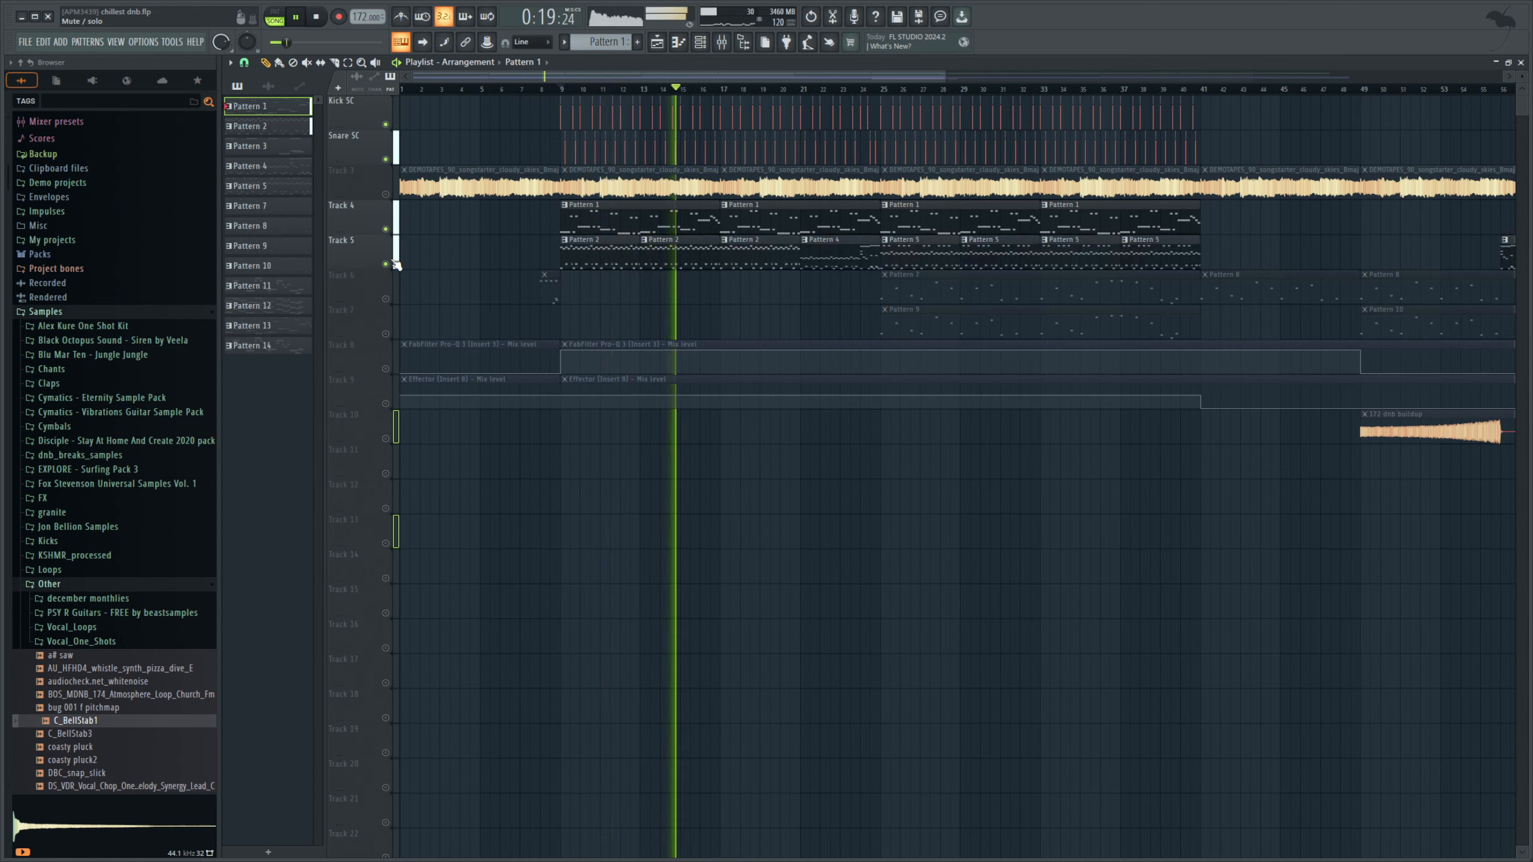
{"action": "left_click", "coordinate": [394, 262]}
{"action": "left_click", "coordinate": [393, 181]}
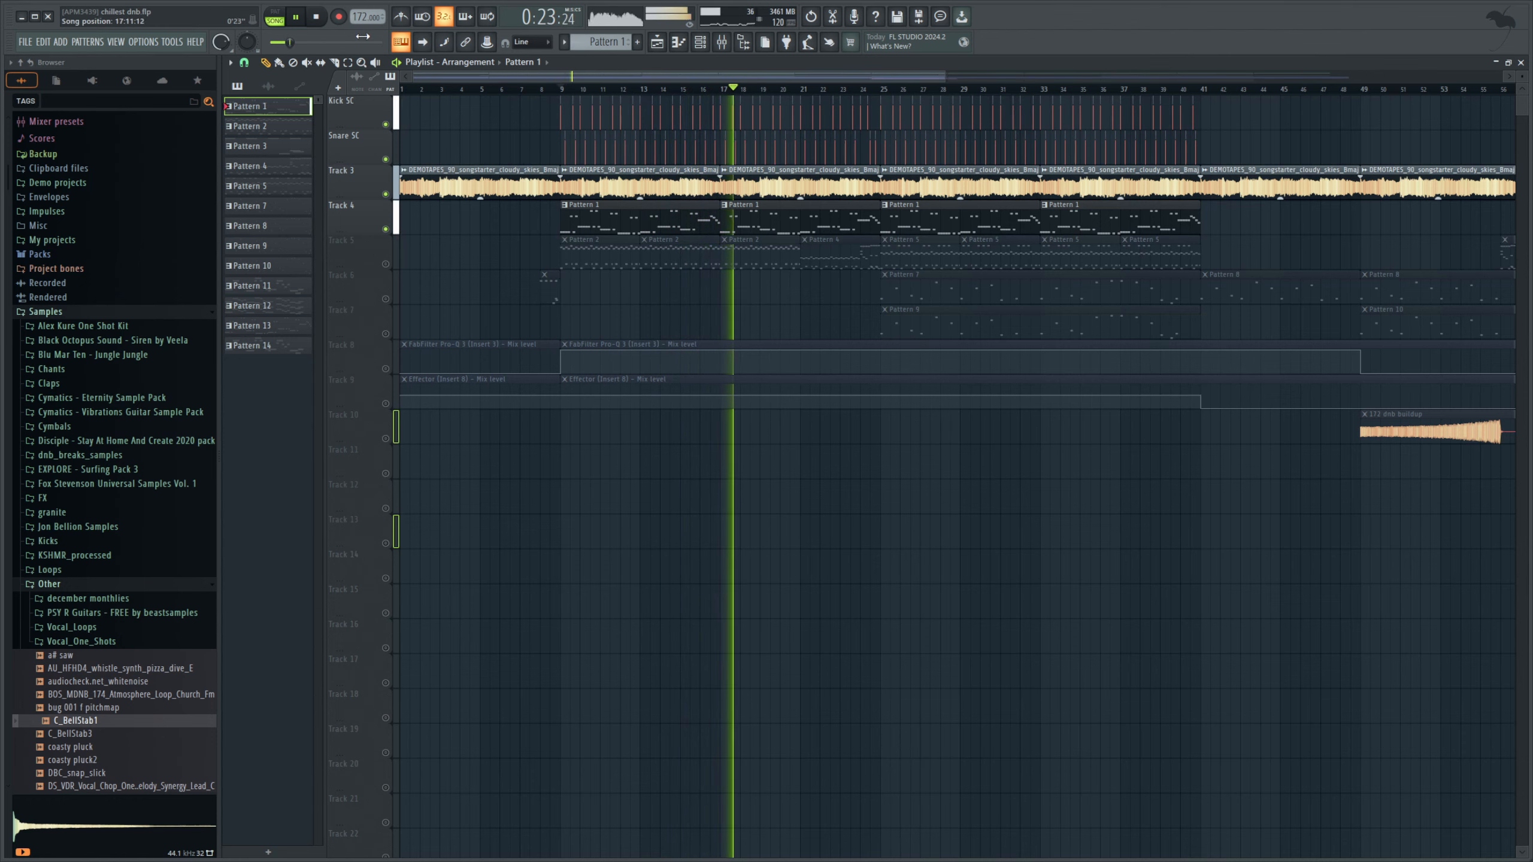
{"action": "key", "text": "space"}
- Open Pattern 1's Serum #2 notes in the piano roll and examine the full melody
{"action": "double_click", "coordinate": [594, 206]}
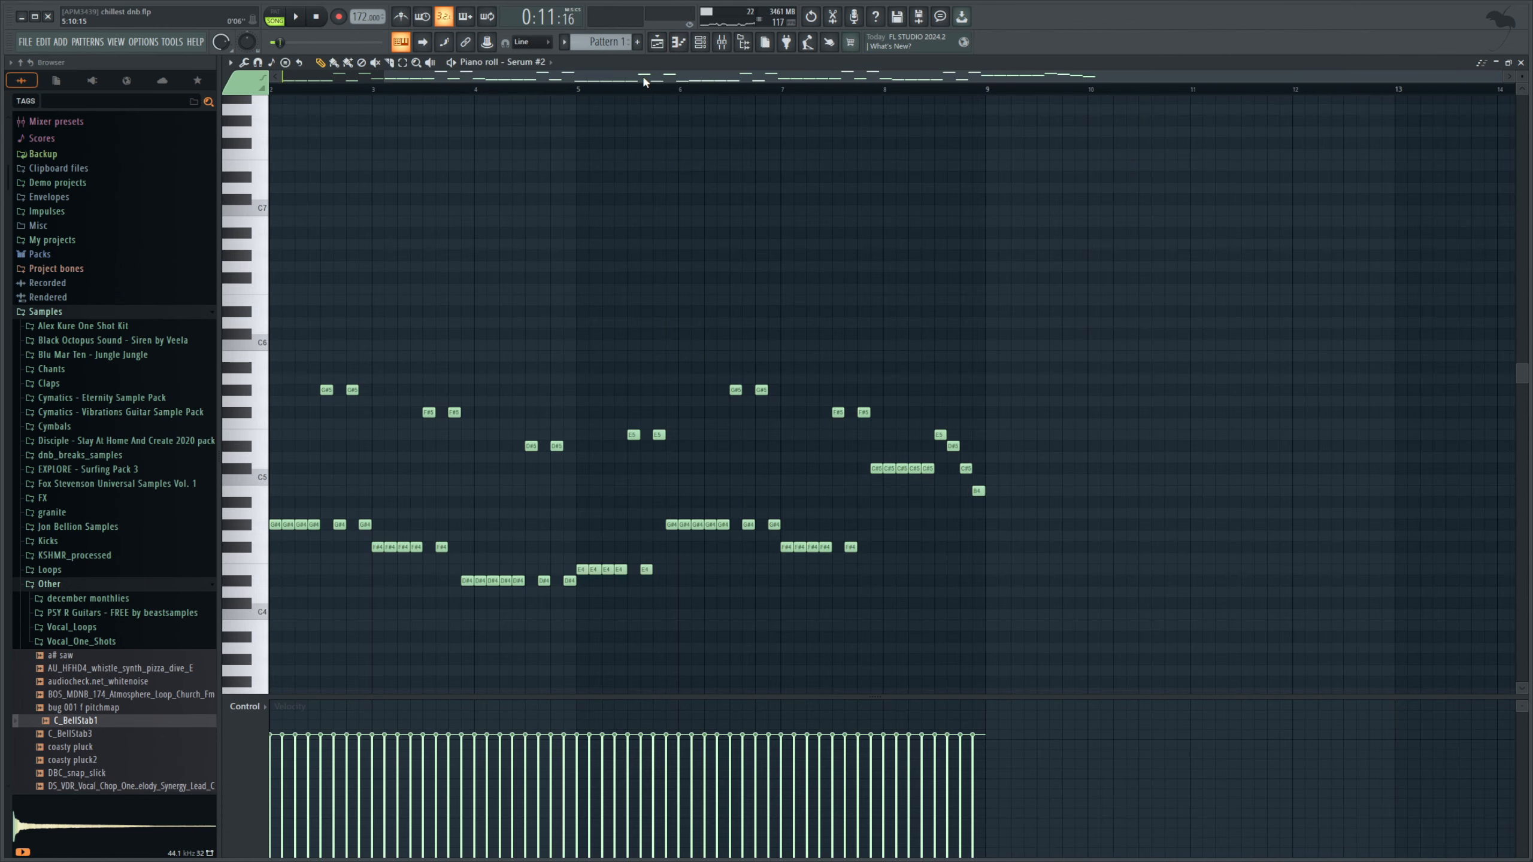
{"action": "left_click_drag", "start_coordinate": [644, 79], "coordinate": [427, 141]}
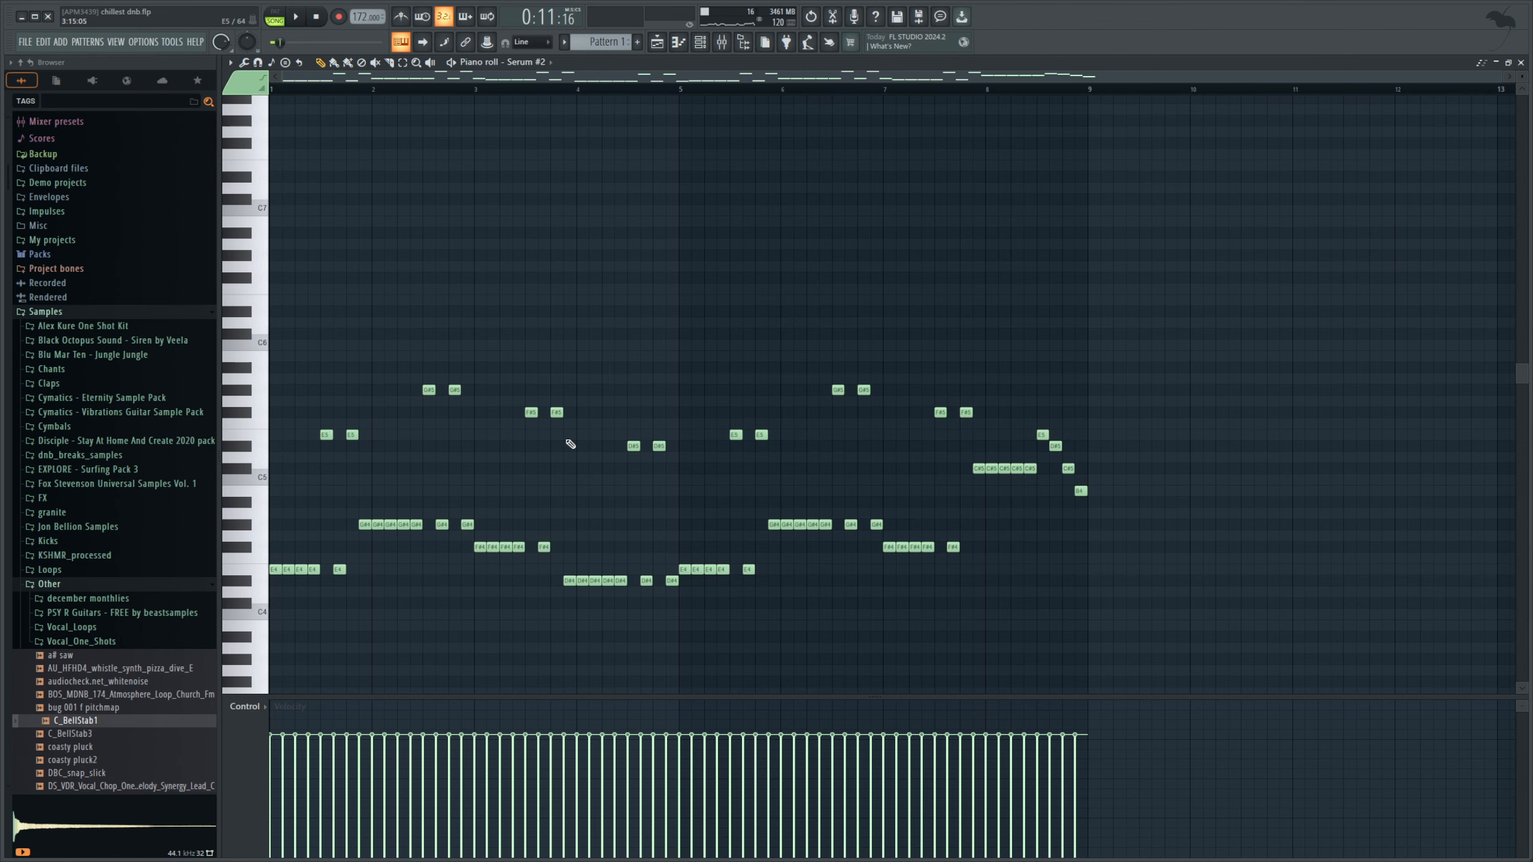
{"action": "scroll", "coordinate": [606, 481], "scroll_direction": "down", "scroll_amount": 1}
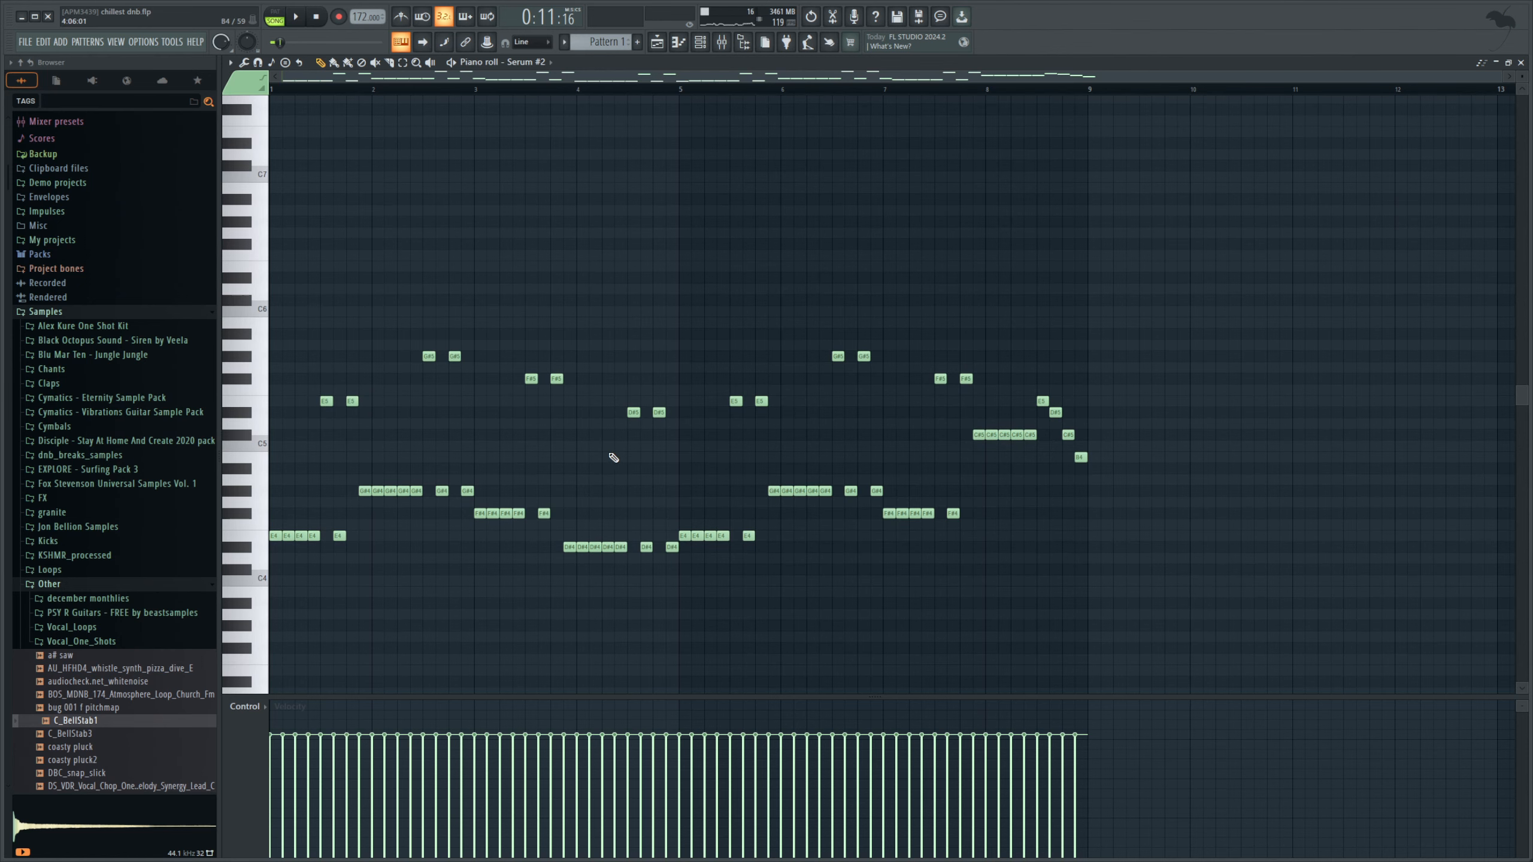
- Return to the playlist and re-enable all tracks by clearing the solo on Track 4
{"action": "left_click", "coordinate": [660, 45]}
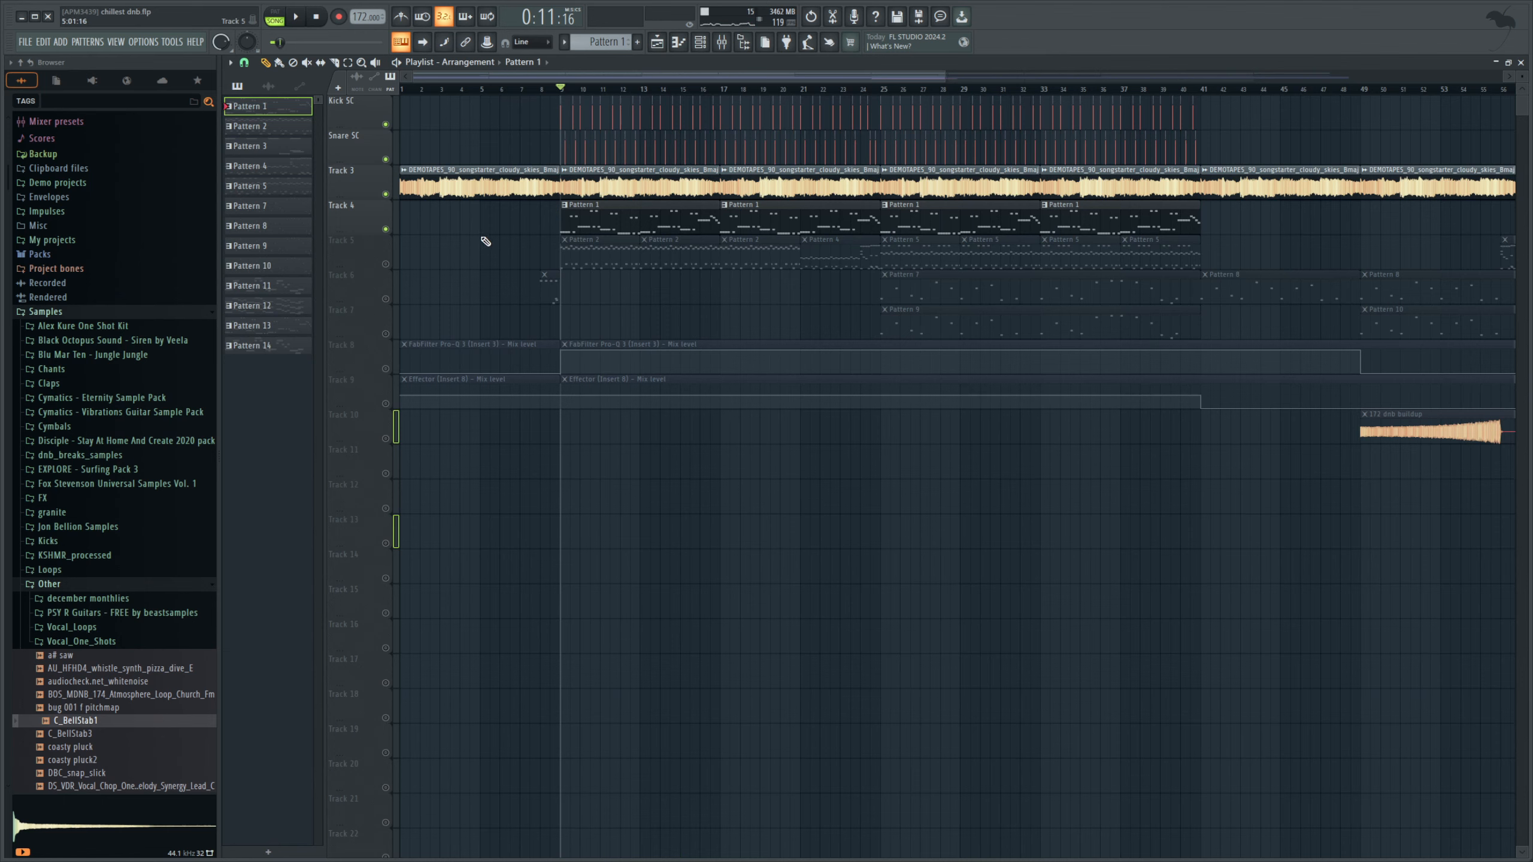
{"action": "right_click", "coordinate": [387, 229]}
{"action": "right_click", "coordinate": [386, 230]}
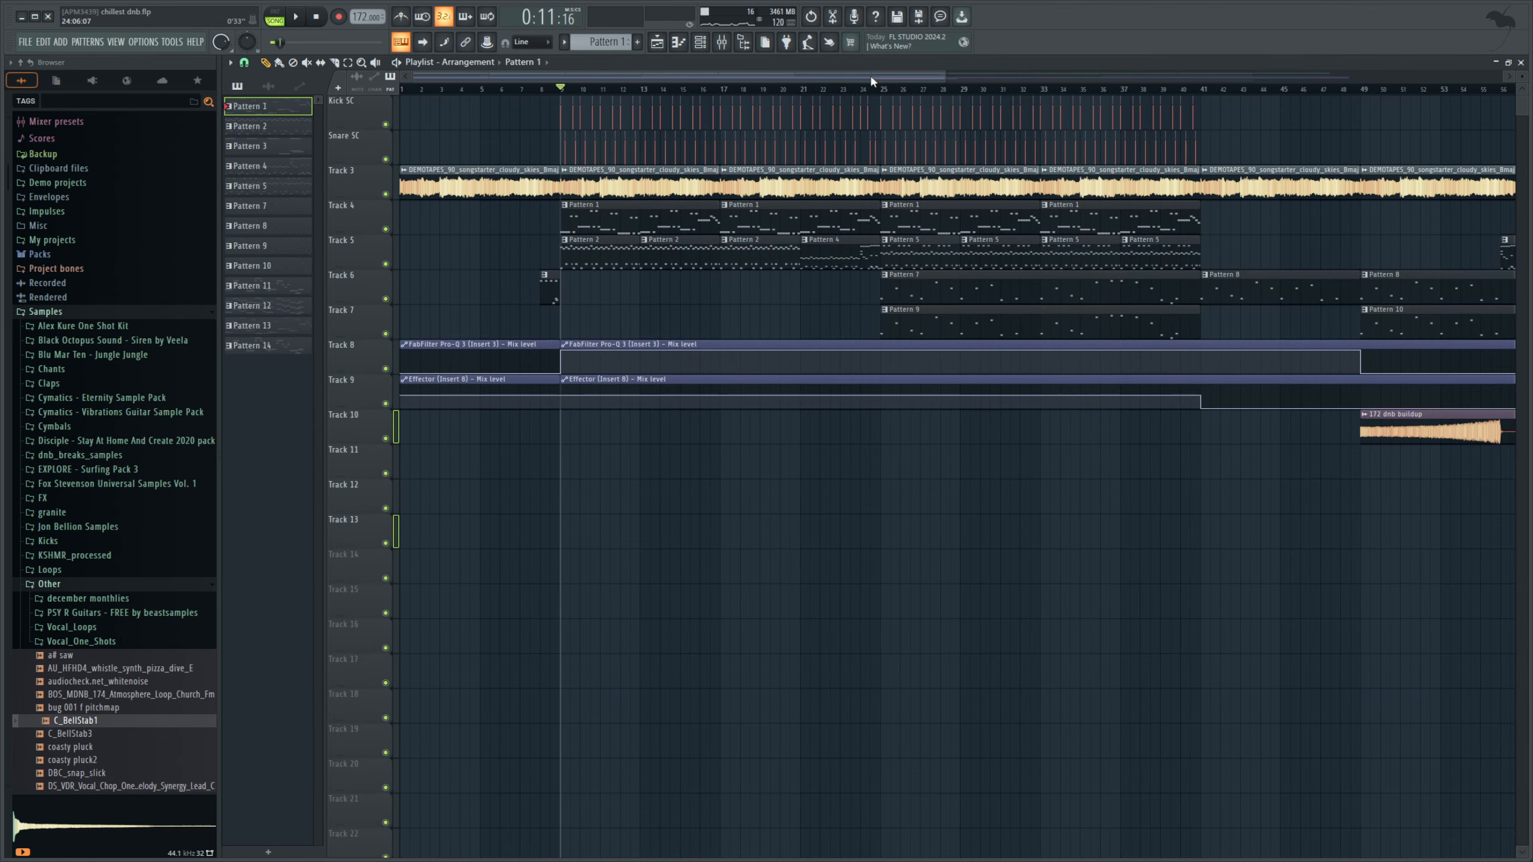
- Open Pattern 4's Addictive Drums 2 notes, play the drum fill from bar 4 in pattern mode, and return to the playlist
{"action": "left_click", "coordinate": [861, 89]}
{"action": "double_click", "coordinate": [865, 261]}
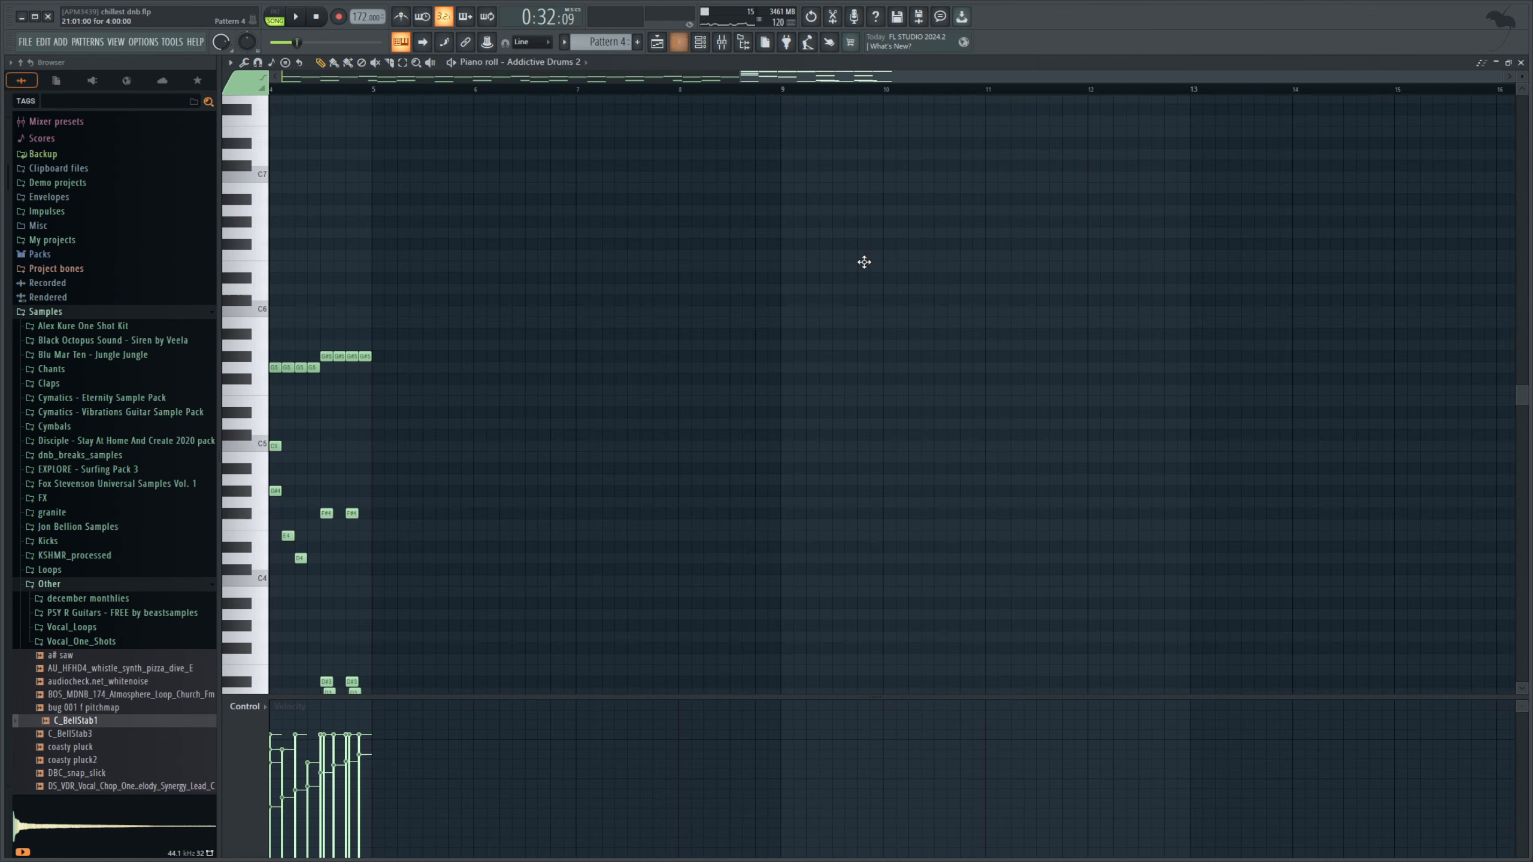
{"action": "scroll", "coordinate": [664, 109], "scroll_direction": "up", "scroll_amount": 3}
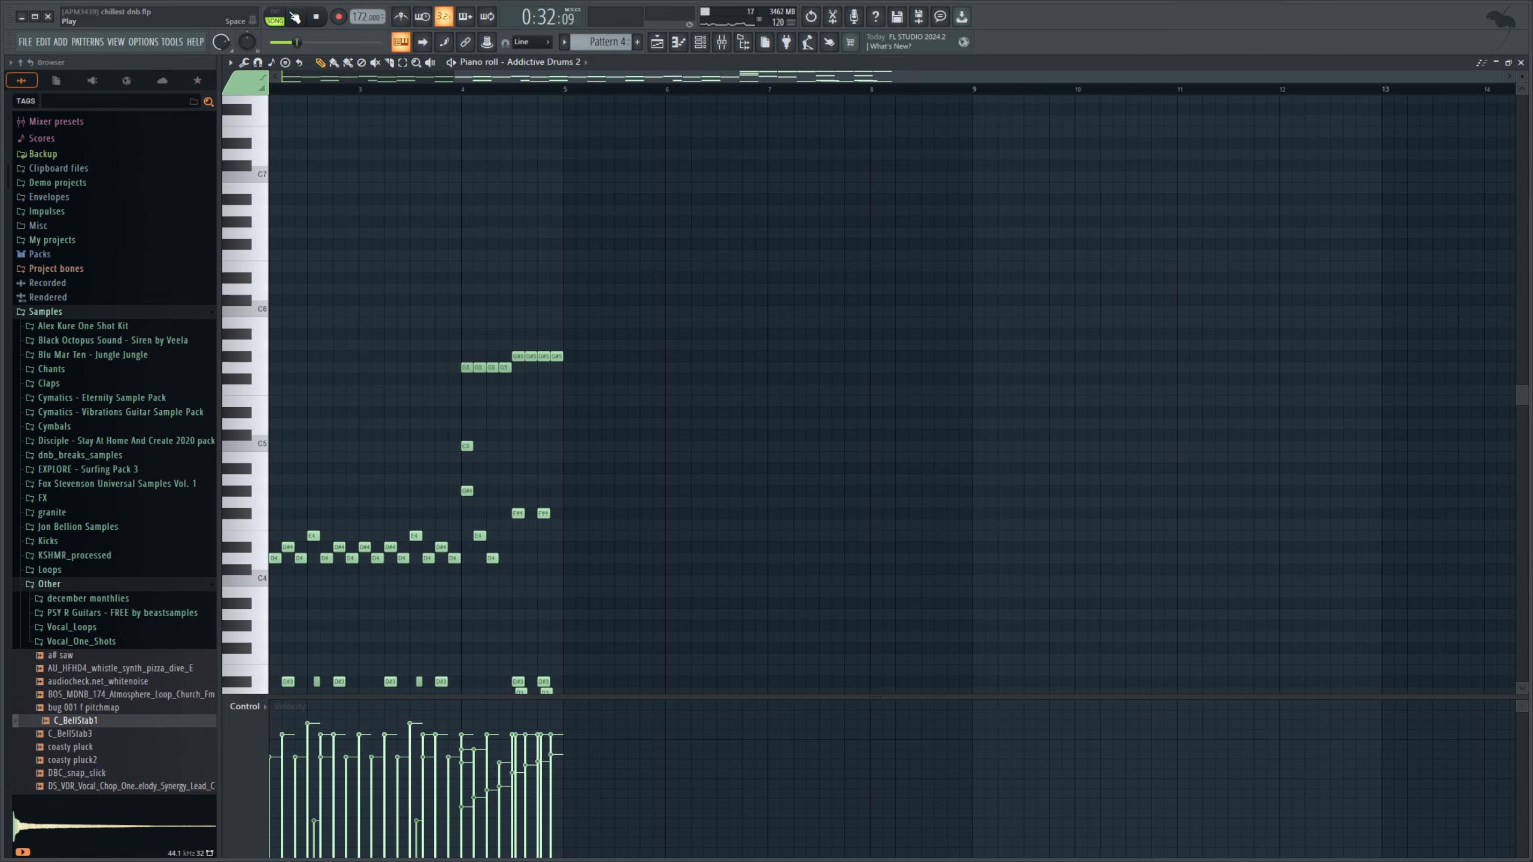
{"action": "key", "text": "l"}
{"action": "left_click", "coordinate": [465, 89]}
{"action": "left_click", "coordinate": [295, 16]}
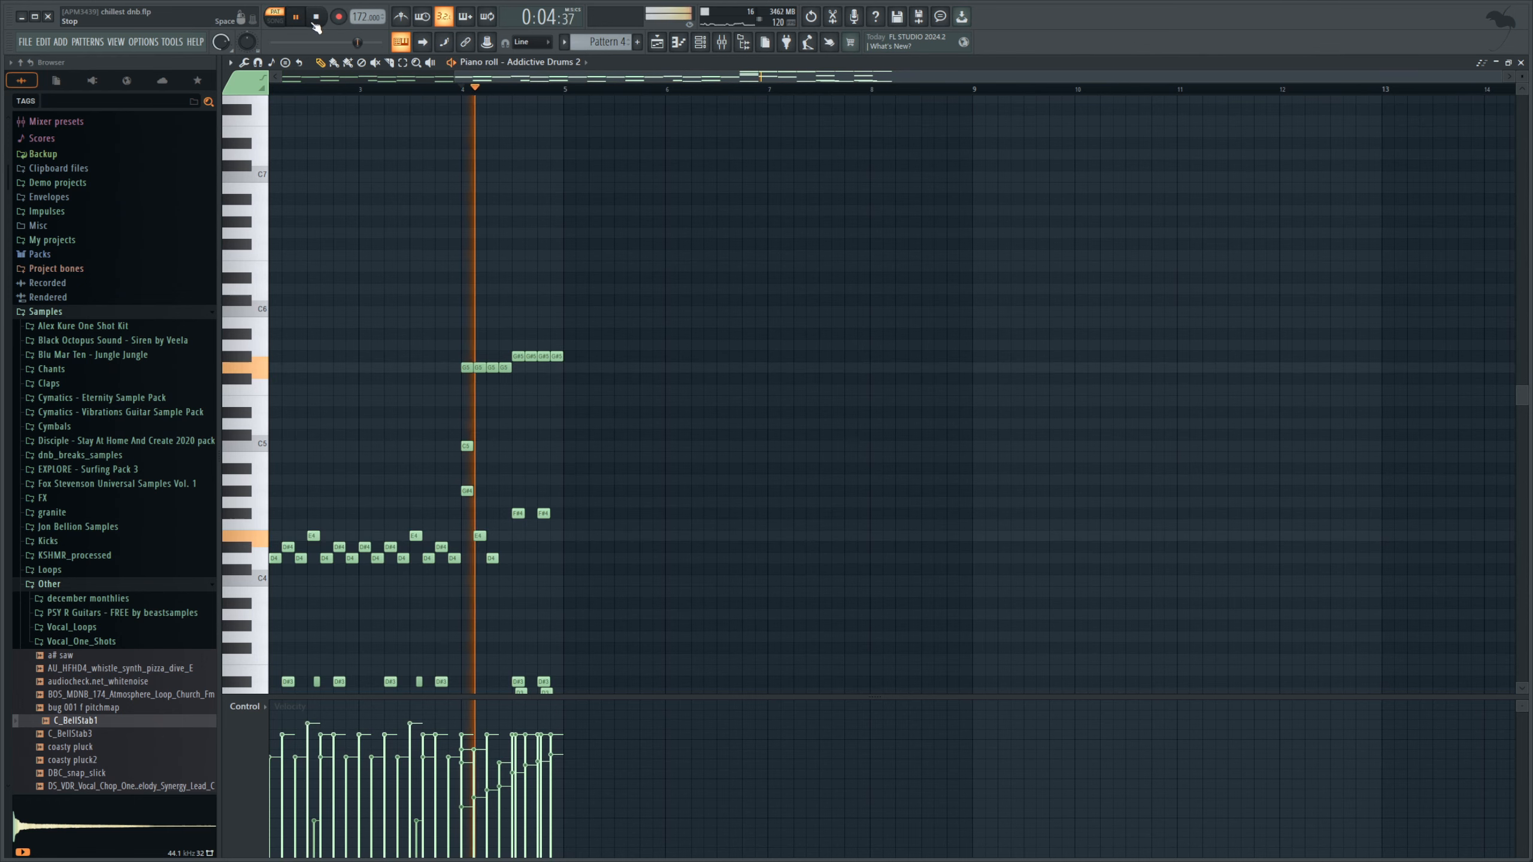
{"action": "left_click", "coordinate": [326, 22]}
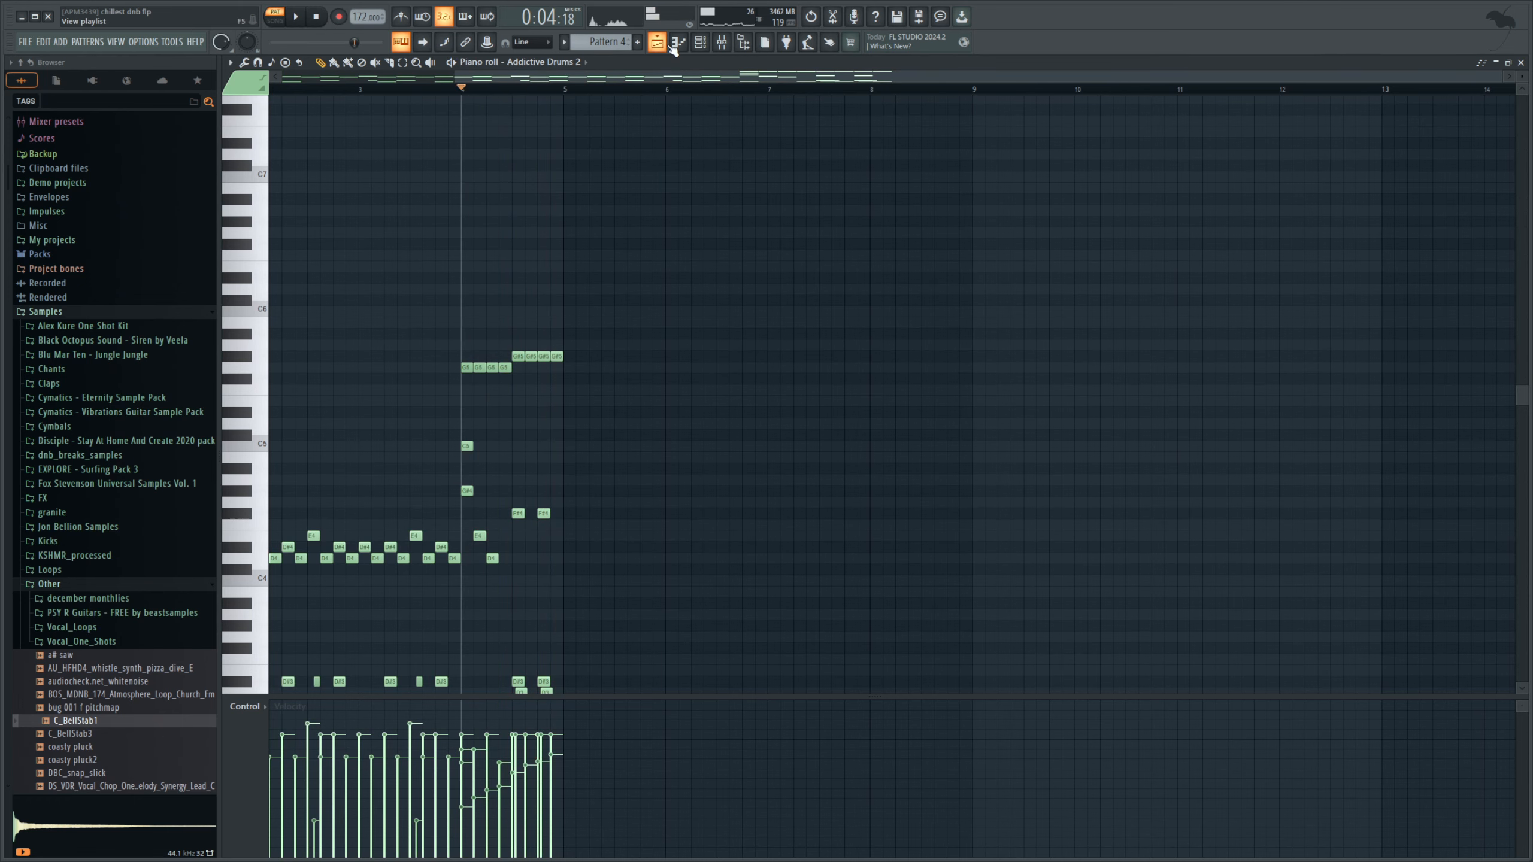
{"action": "key", "text": "F5"}
- Play the full arrangement in song mode from bar 24 into the following section
{"action": "left_click", "coordinate": [868, 91]}
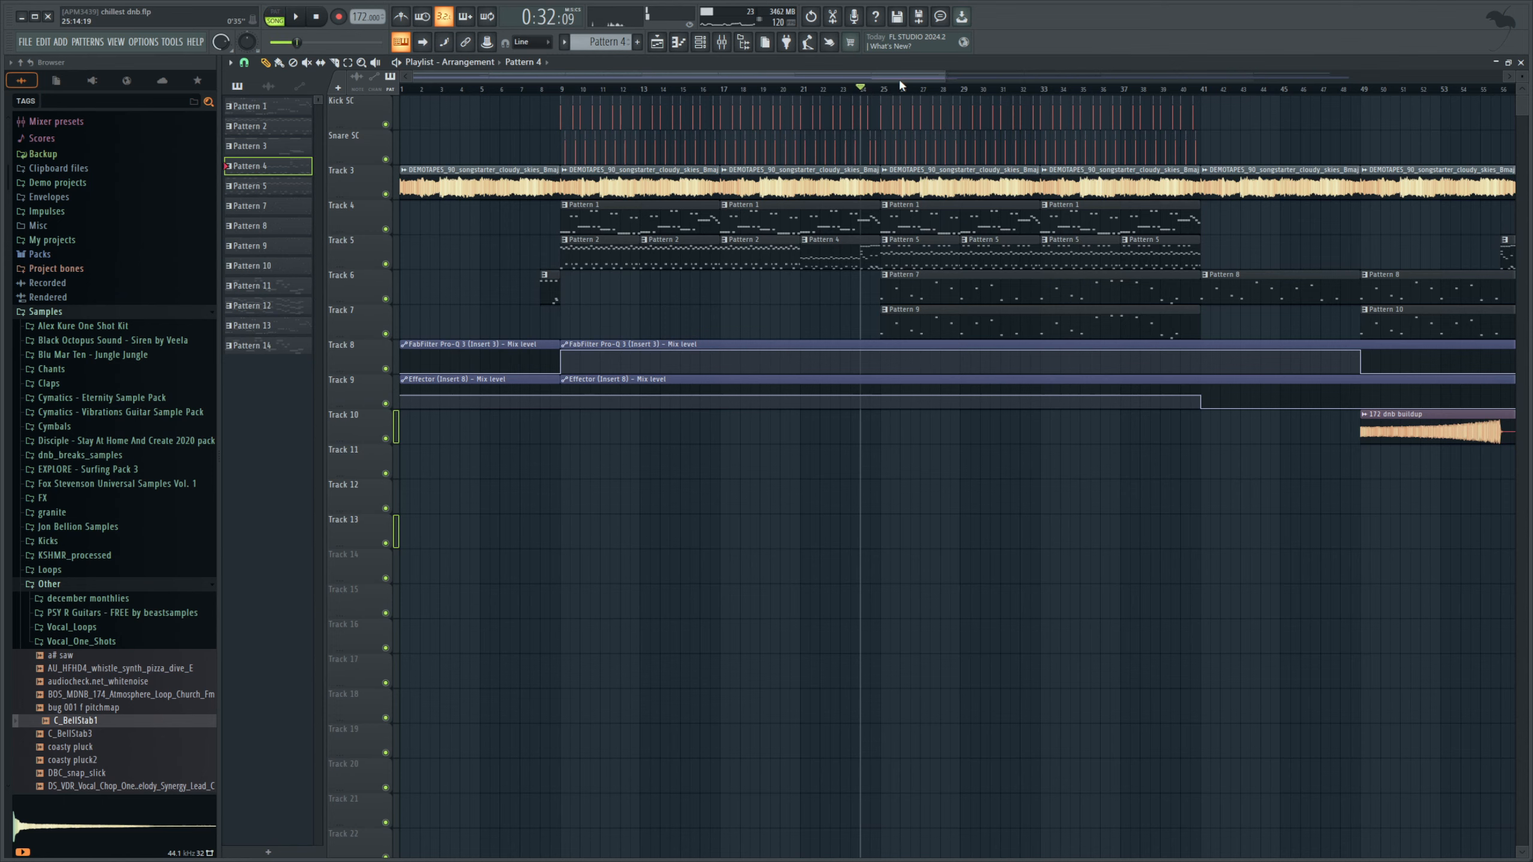
{"action": "left_click_drag", "start_coordinate": [899, 76], "coordinate": [962, 84]}
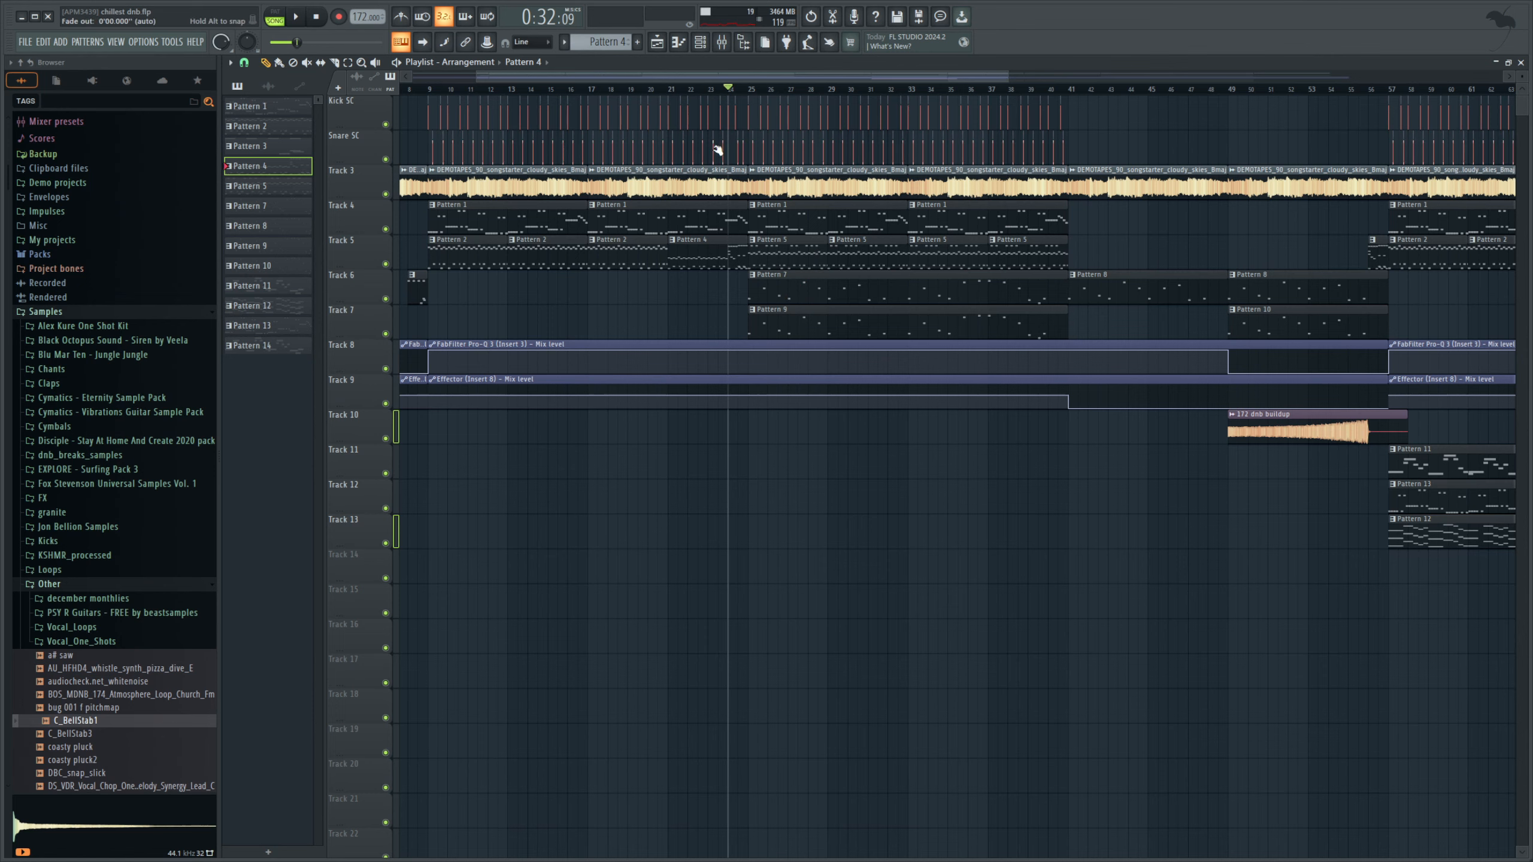
{"action": "key", "text": "space"}
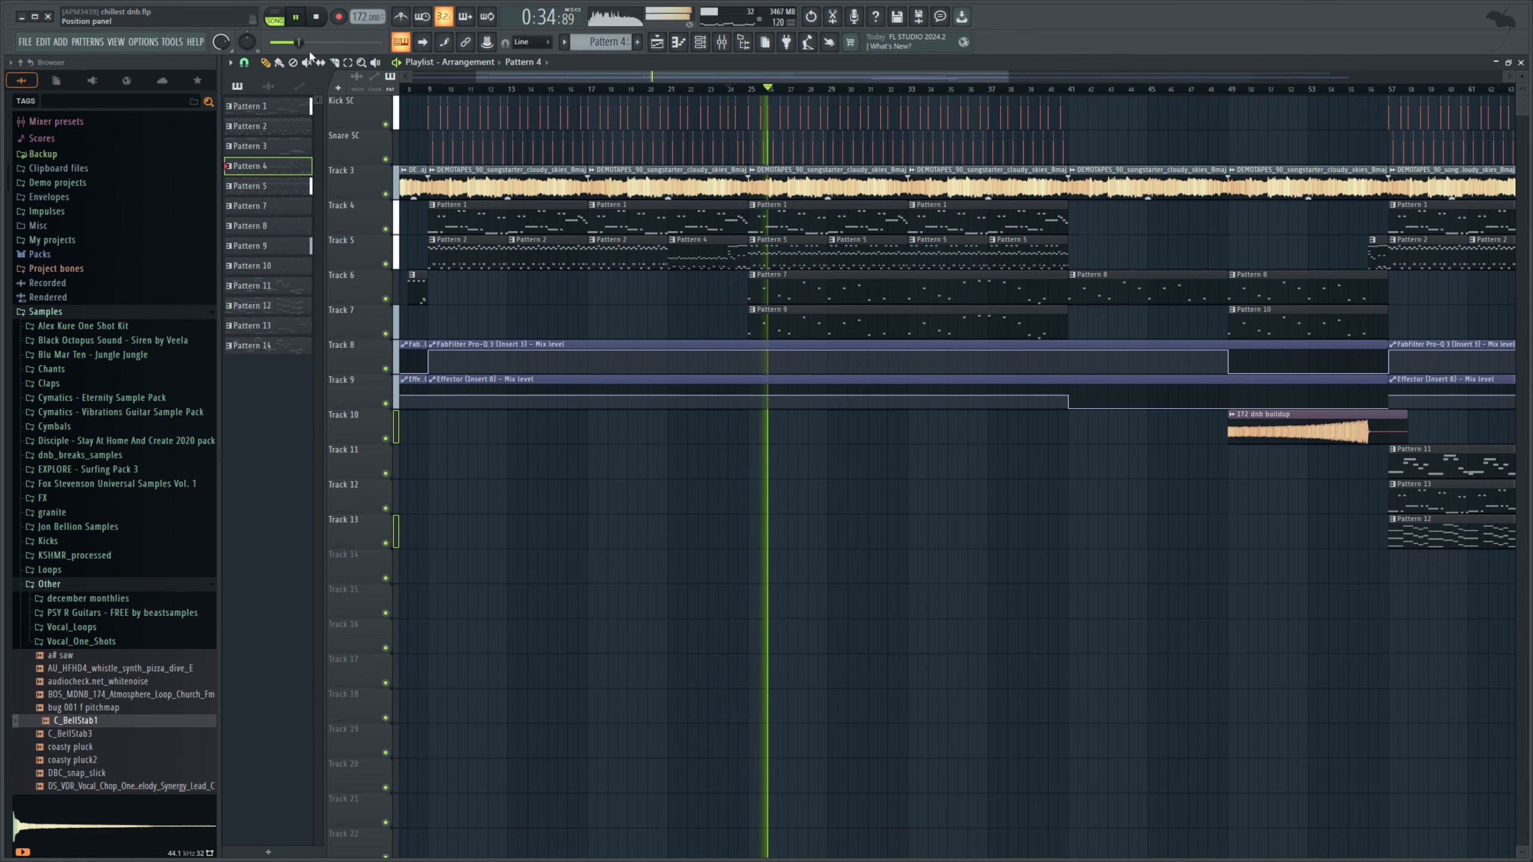
- Examine Pattern 7's full pad melody in the piano roll during playback, stop playback, and return to the playlist
{"action": "double_click", "coordinate": [816, 299]}
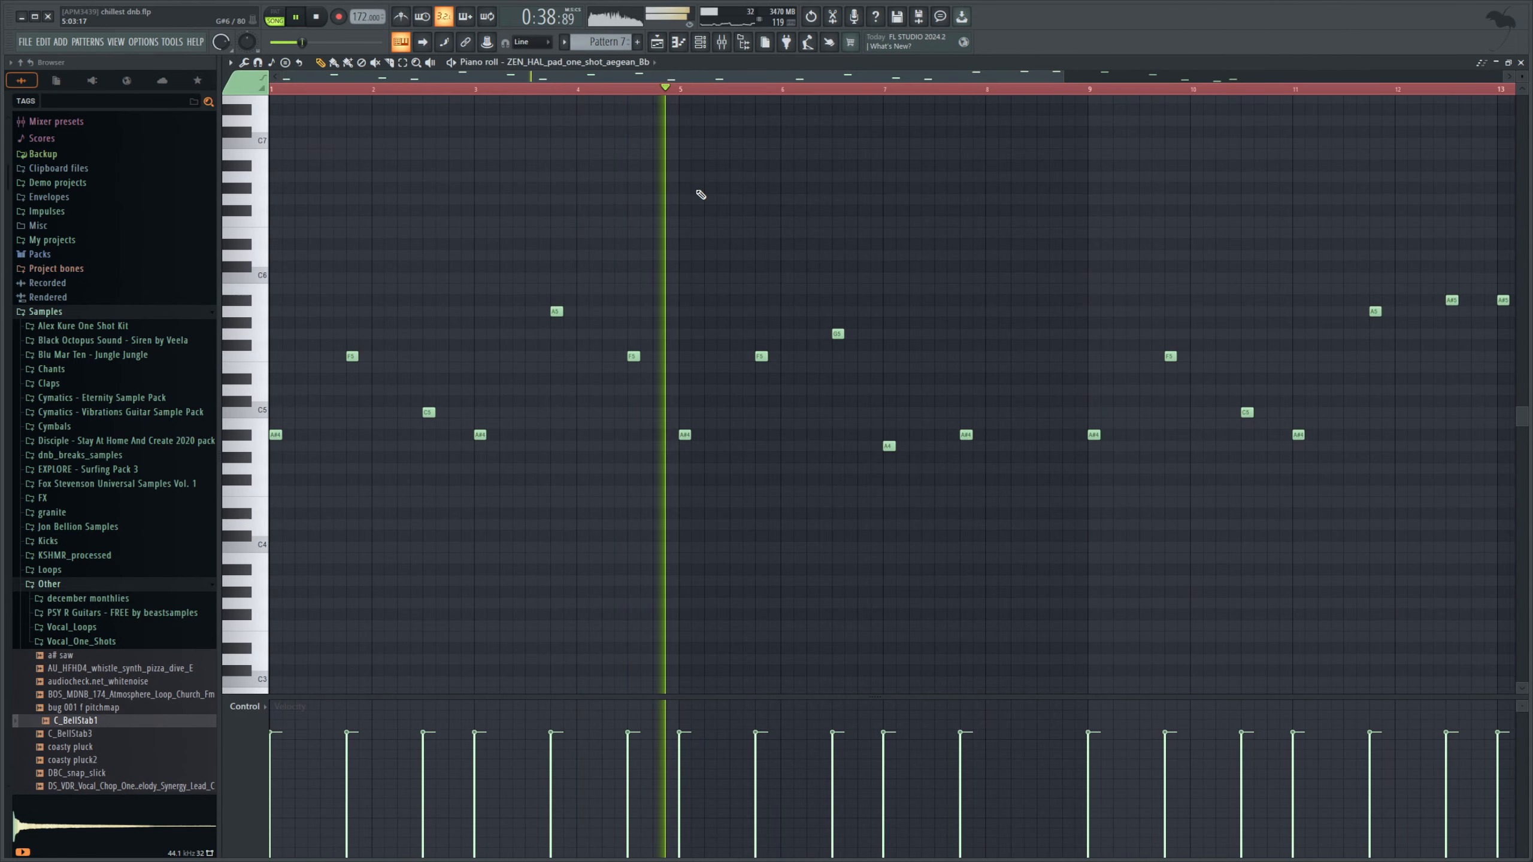
{"action": "left_click_drag", "start_coordinate": [1065, 76], "coordinate": [1431, 159]}
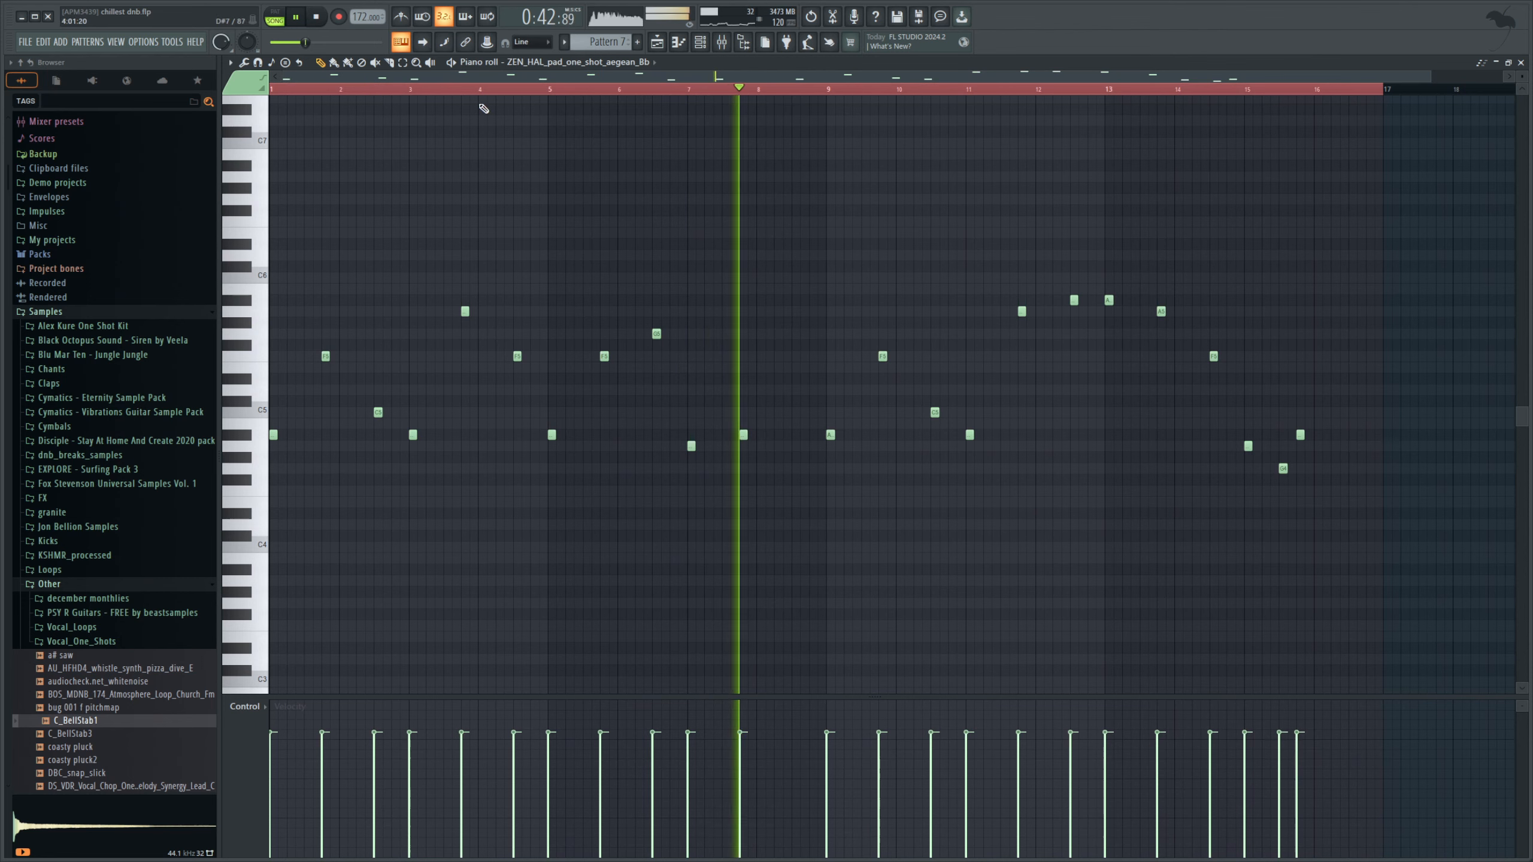
{"action": "left_click", "coordinate": [318, 27]}
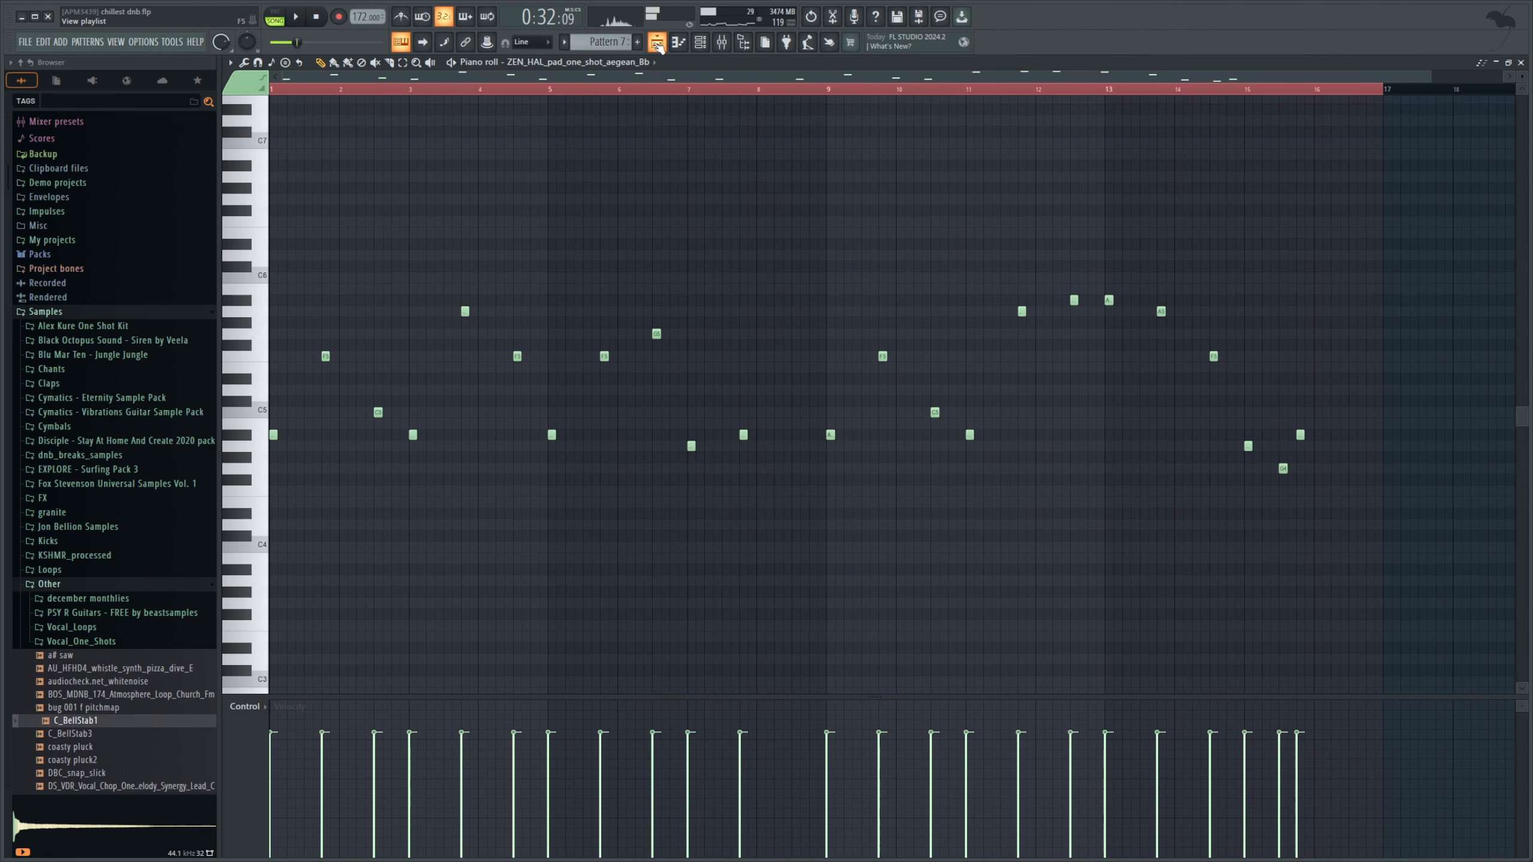
{"action": "left_click", "coordinate": [657, 42]}
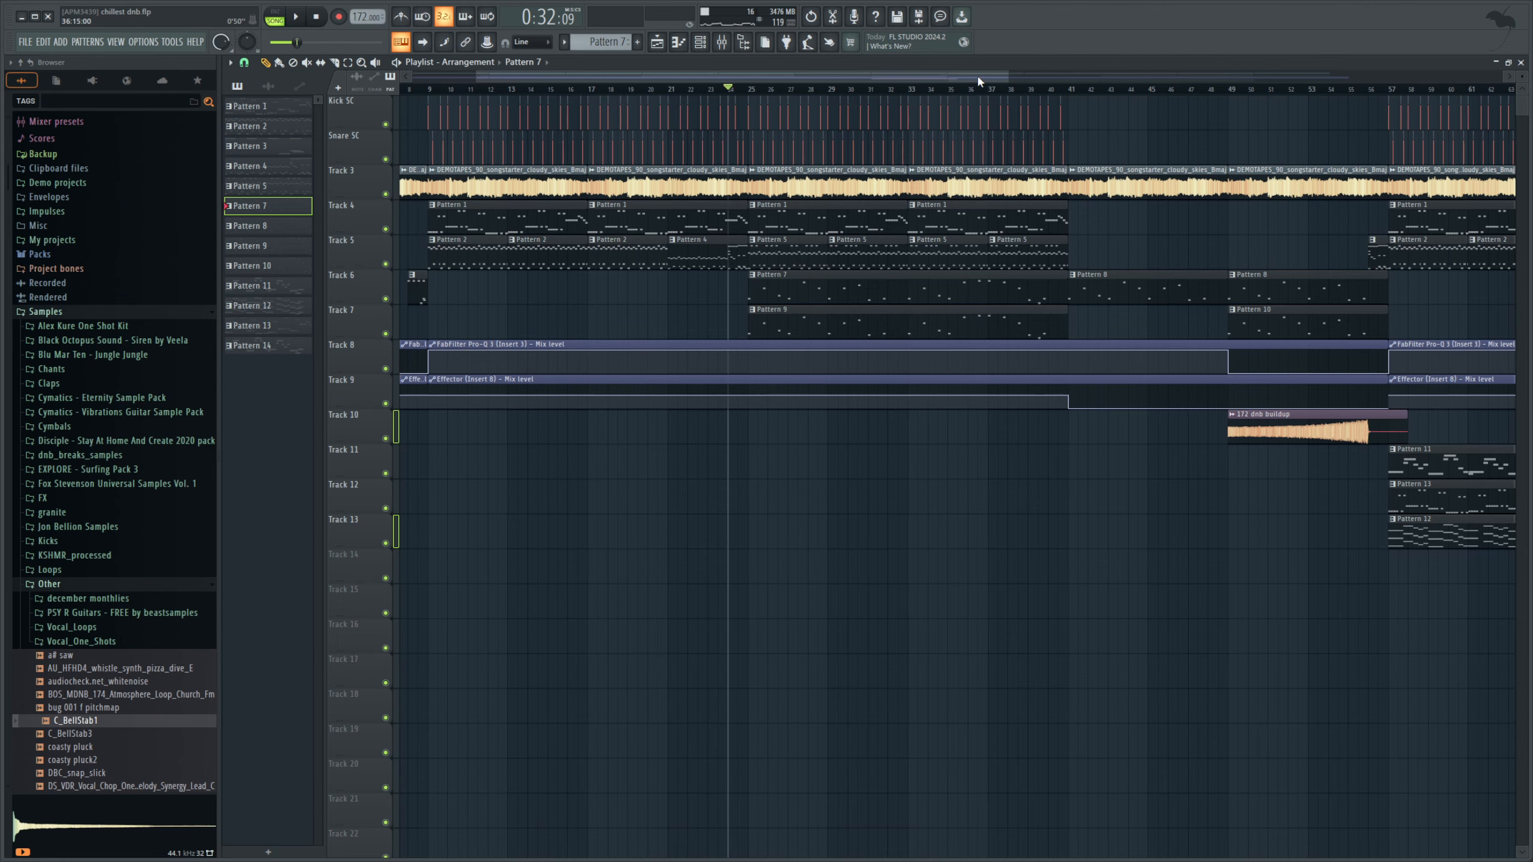
- Play the arrangement through the breakdown and the 172 dnb buildup leading into the second drop at bar 57
{"action": "left_click_drag", "start_coordinate": [959, 78], "coordinate": [1256, 124]}
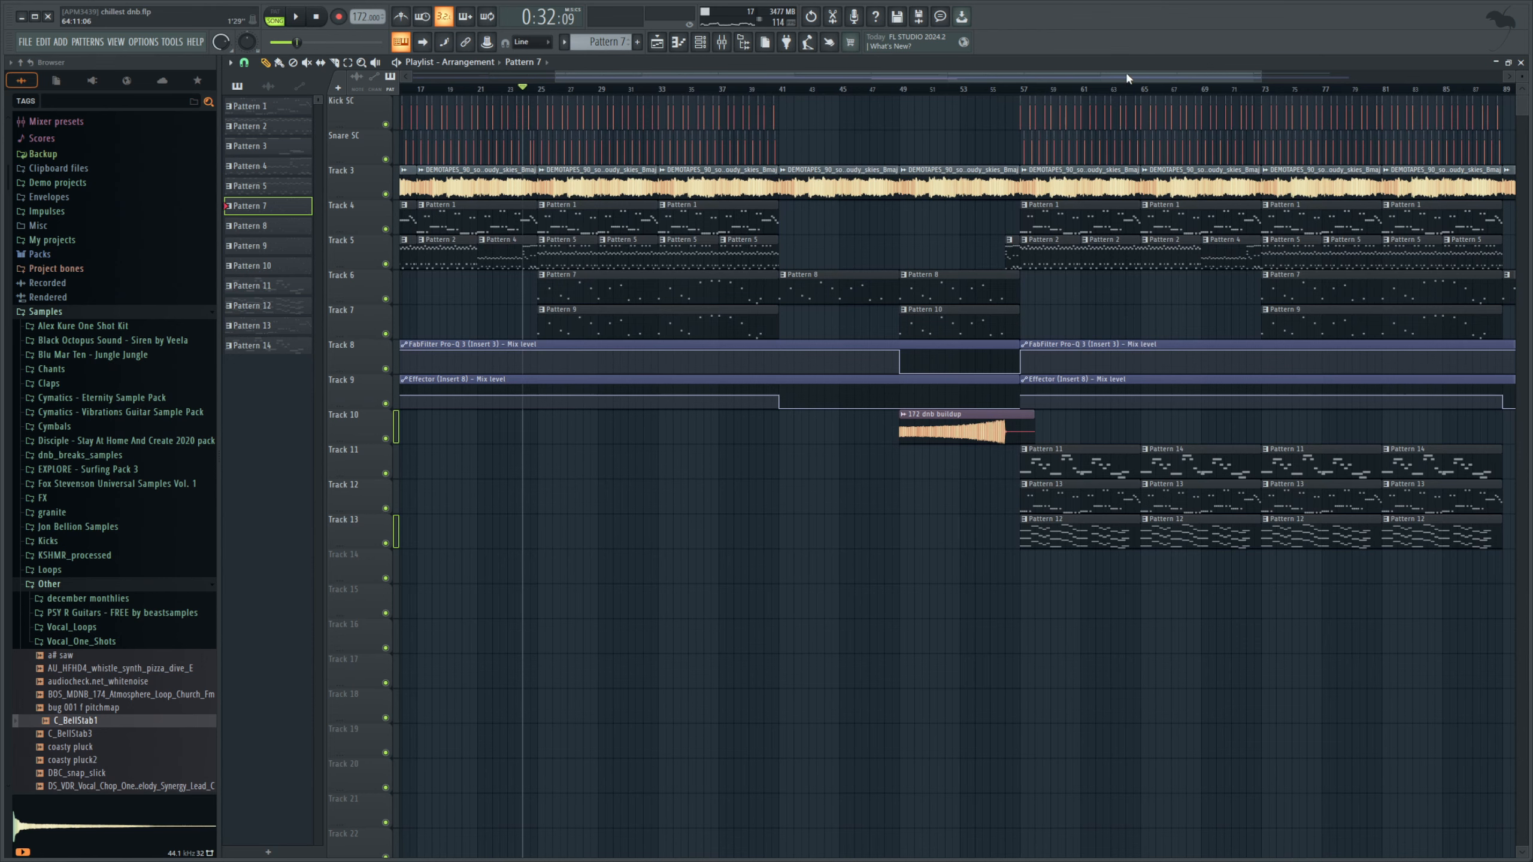
{"action": "left_click_drag", "start_coordinate": [1126, 74], "coordinate": [1252, 103]}
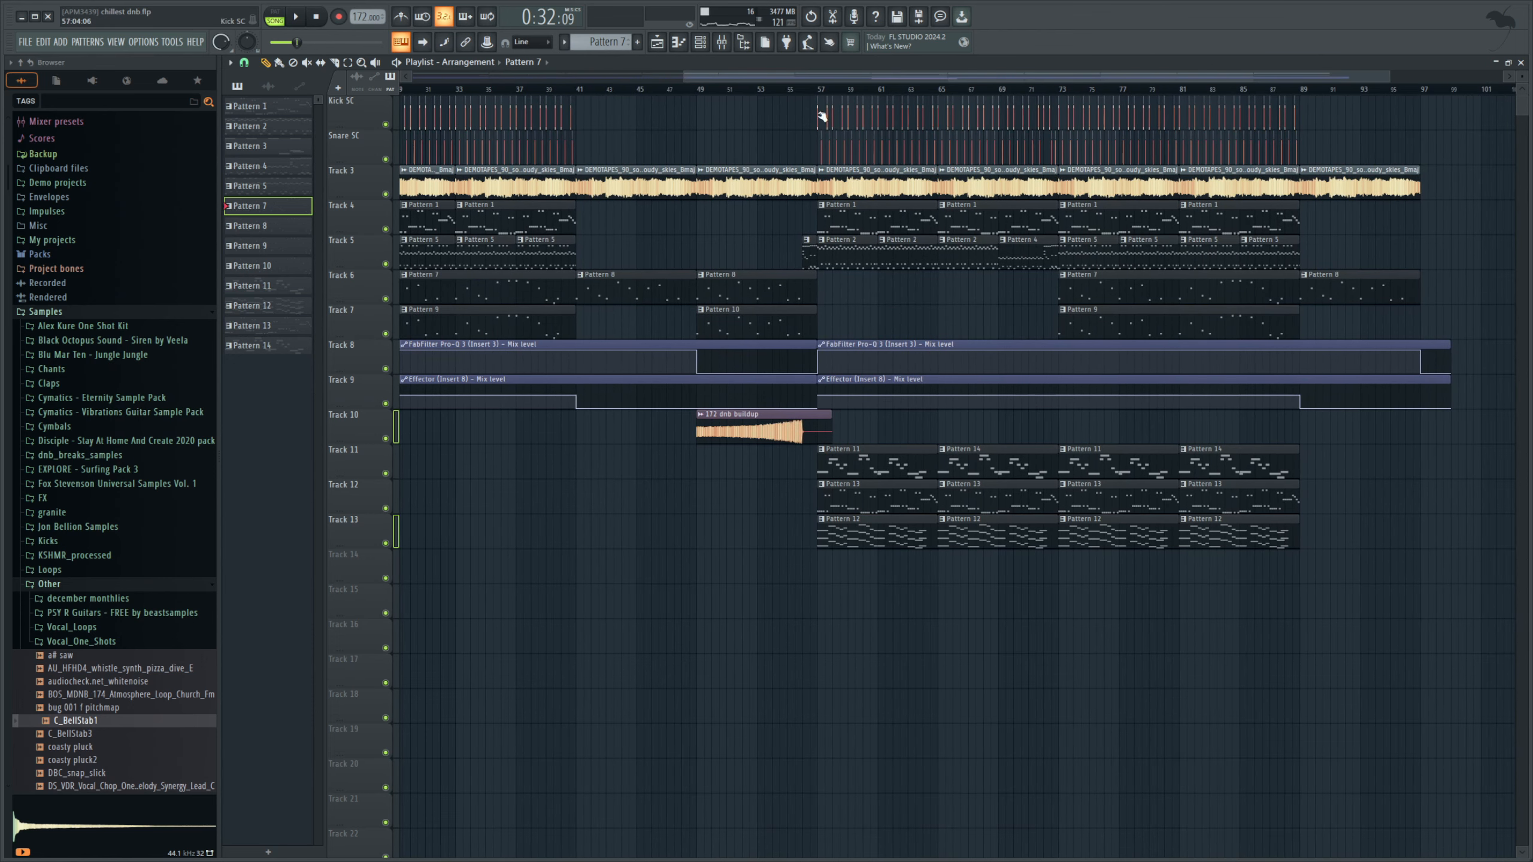
{"action": "left_click_drag", "start_coordinate": [702, 78], "coordinate": [611, 92]}
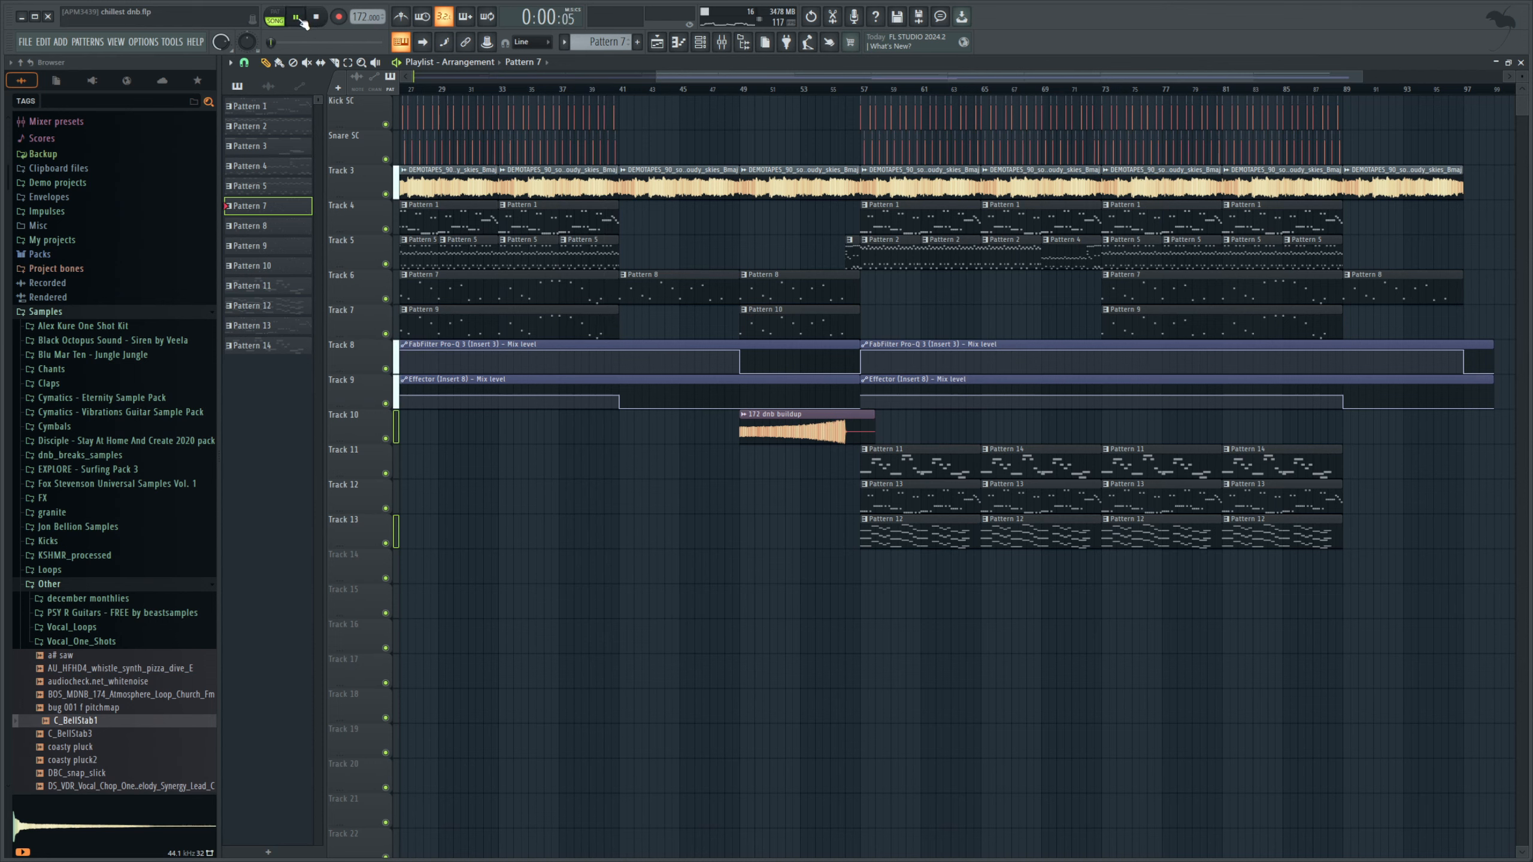
{"action": "key", "text": "space"}
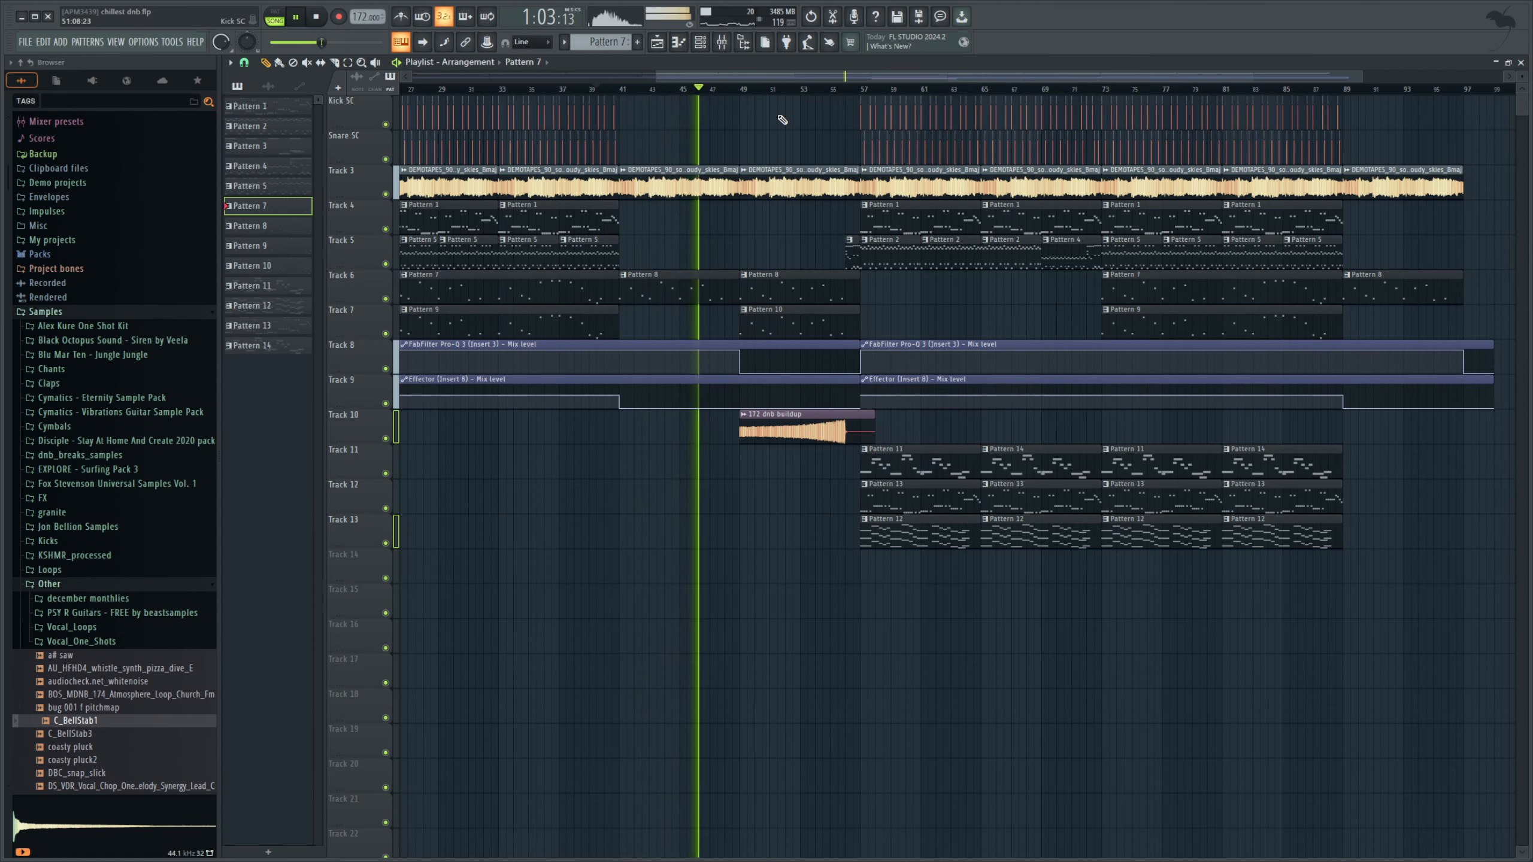
{"action": "left_click_drag", "start_coordinate": [769, 74], "coordinate": [875, 85]}
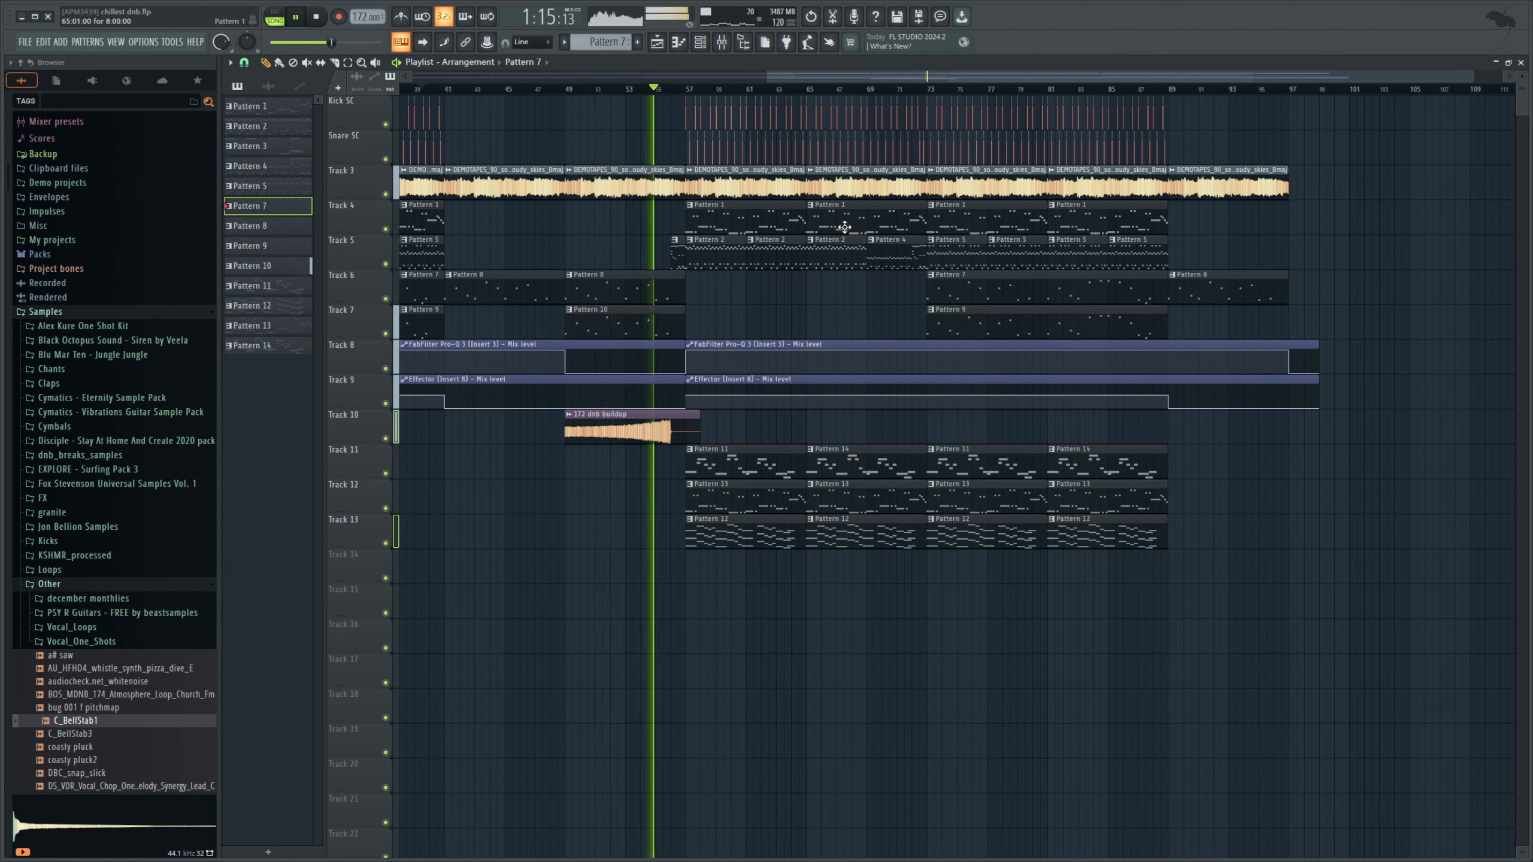
- Examine the piano roll notes of Pattern 11 and Pattern 7 during playback, return to the playlist, and stop playback
{"action": "double_click", "coordinate": [723, 465]}
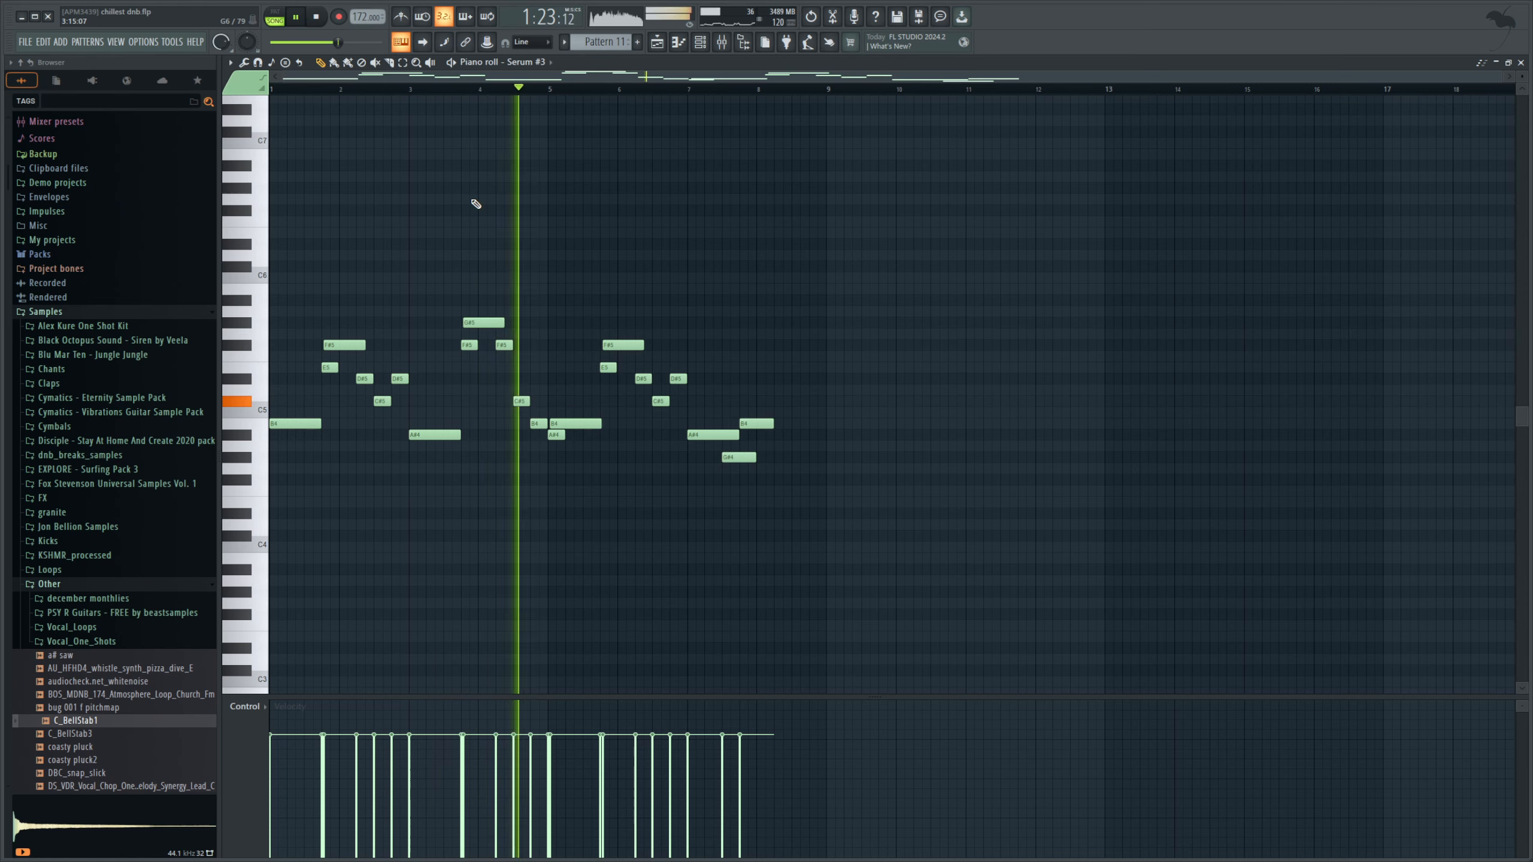
{"action": "left_click", "coordinate": [658, 42]}
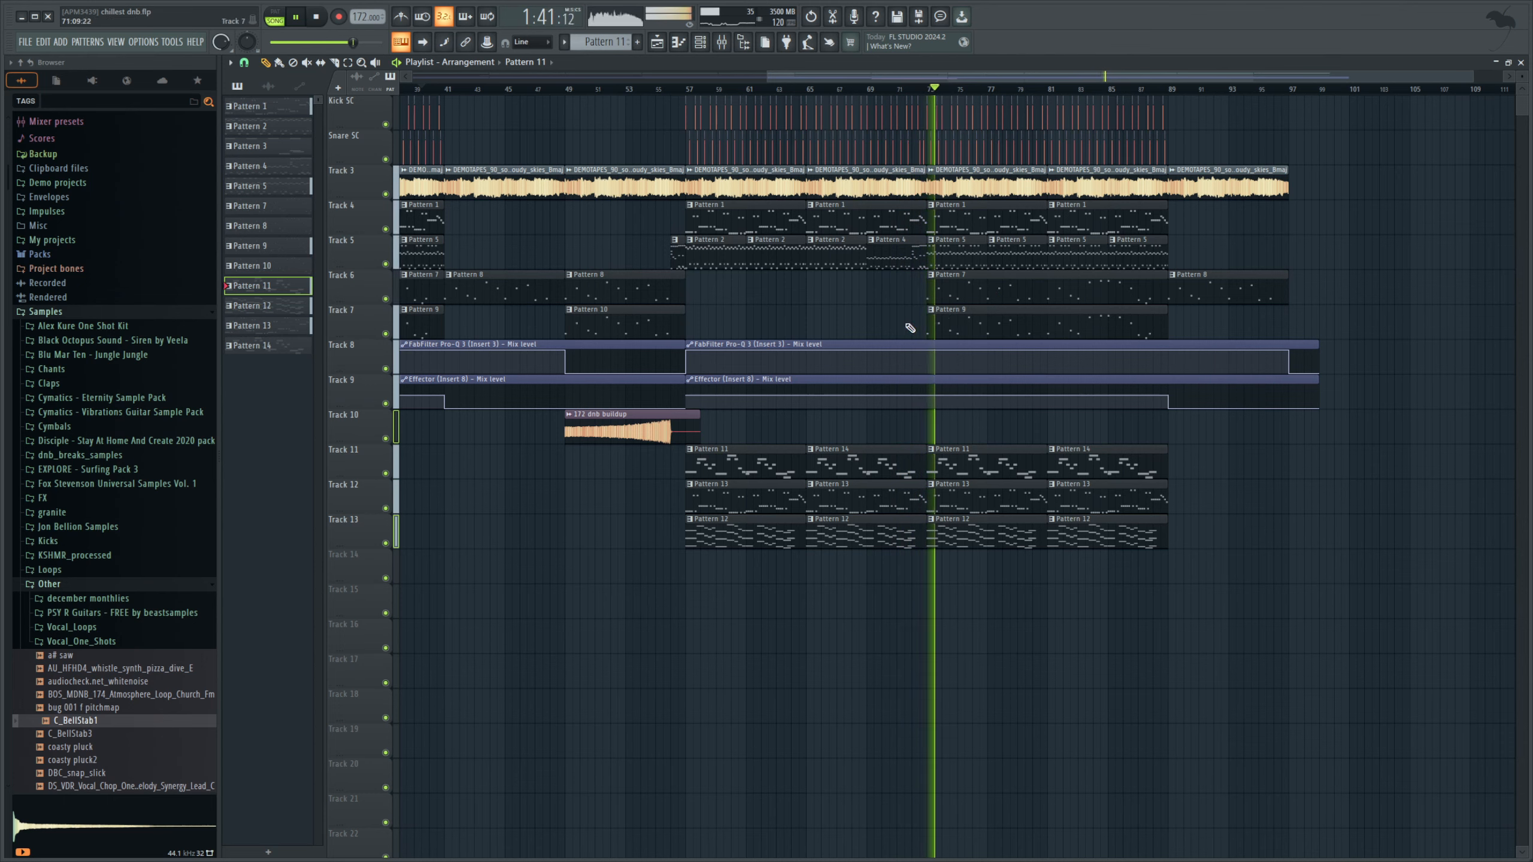
{"action": "double_click", "coordinate": [966, 290]}
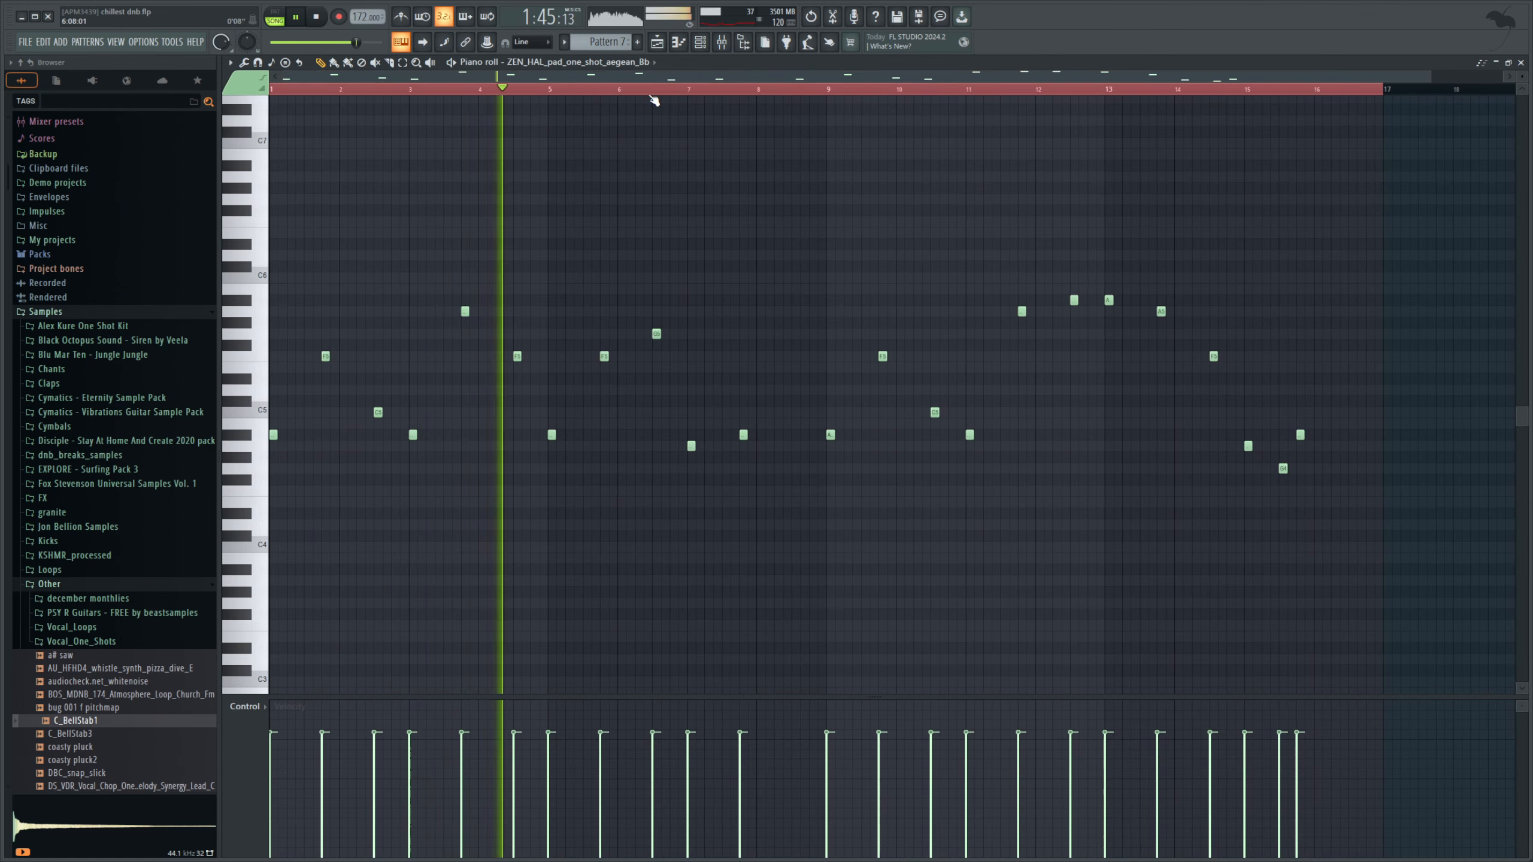
{"action": "left_click", "coordinate": [664, 42]}
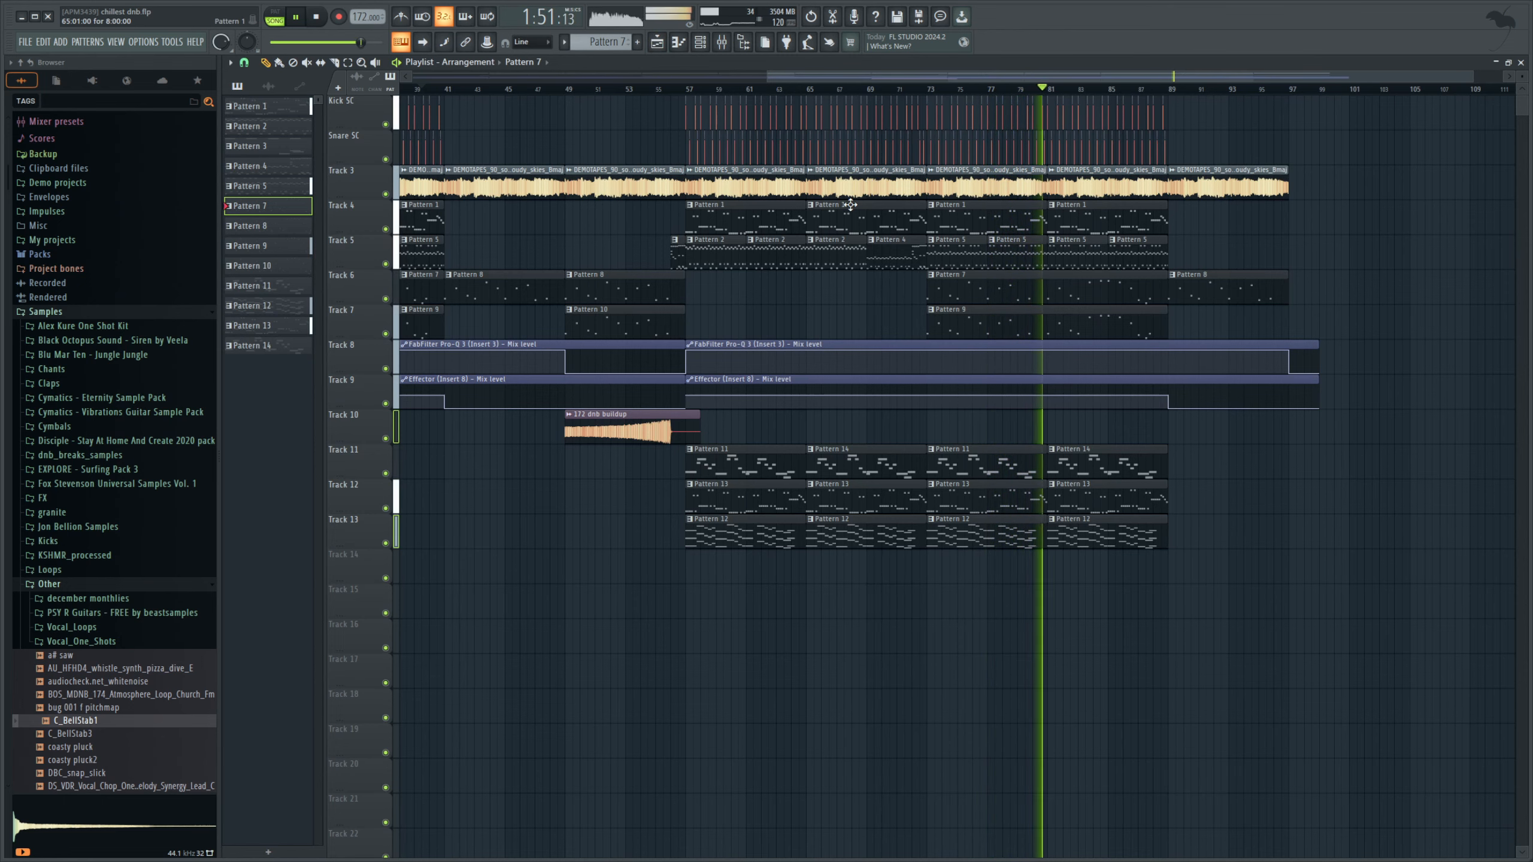
{"action": "left_click_drag", "start_coordinate": [919, 72], "coordinate": [1163, 120]}
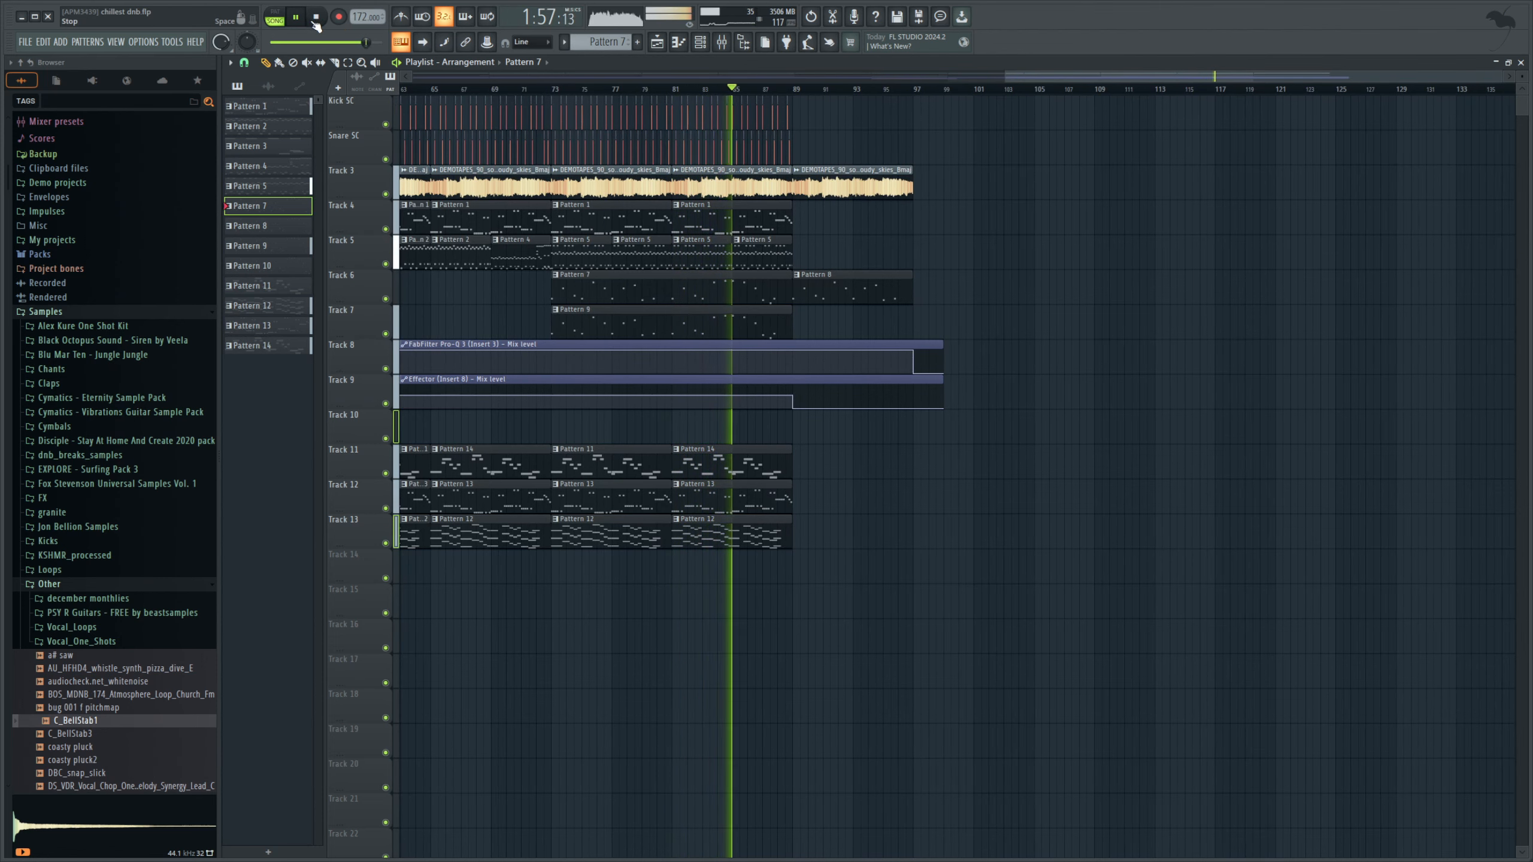
{"action": "key", "text": "space"}
- Play Track 12 soloed from bar 57 and add Track 4 to the audible tracks during playback
{"action": "left_click_drag", "start_coordinate": [1032, 81], "coordinate": [838, 129]}
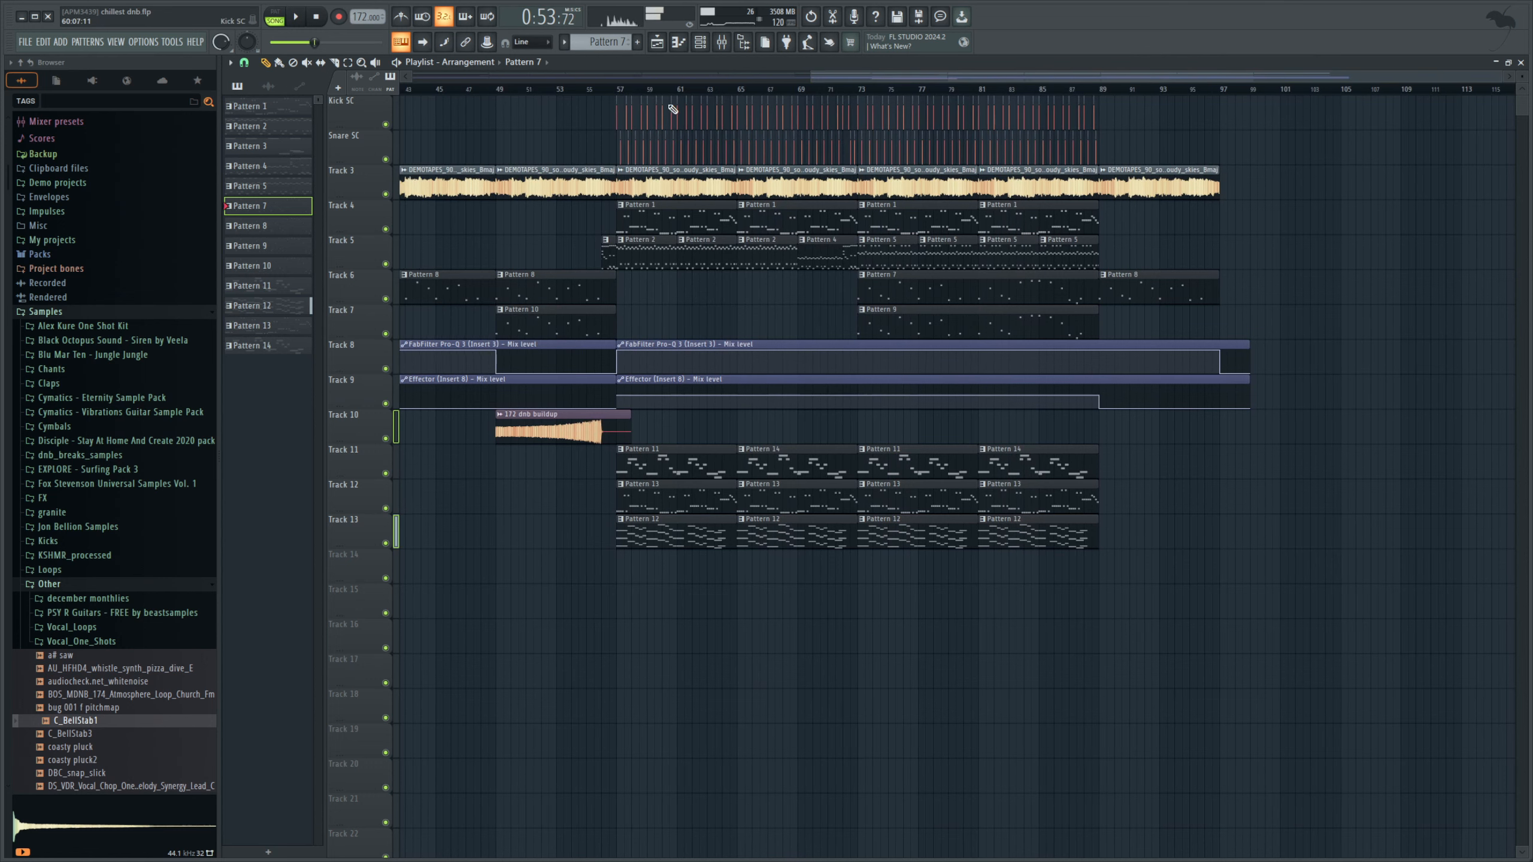
{"action": "mouse_move", "coordinate": [660, 90]}
{"action": "left_mouse_down"}
{"action": "mouse_move", "coordinate": [611, 92]}
{"action": "mouse_move", "coordinate": [626, 101]}
{"action": "left_mouse_up"}
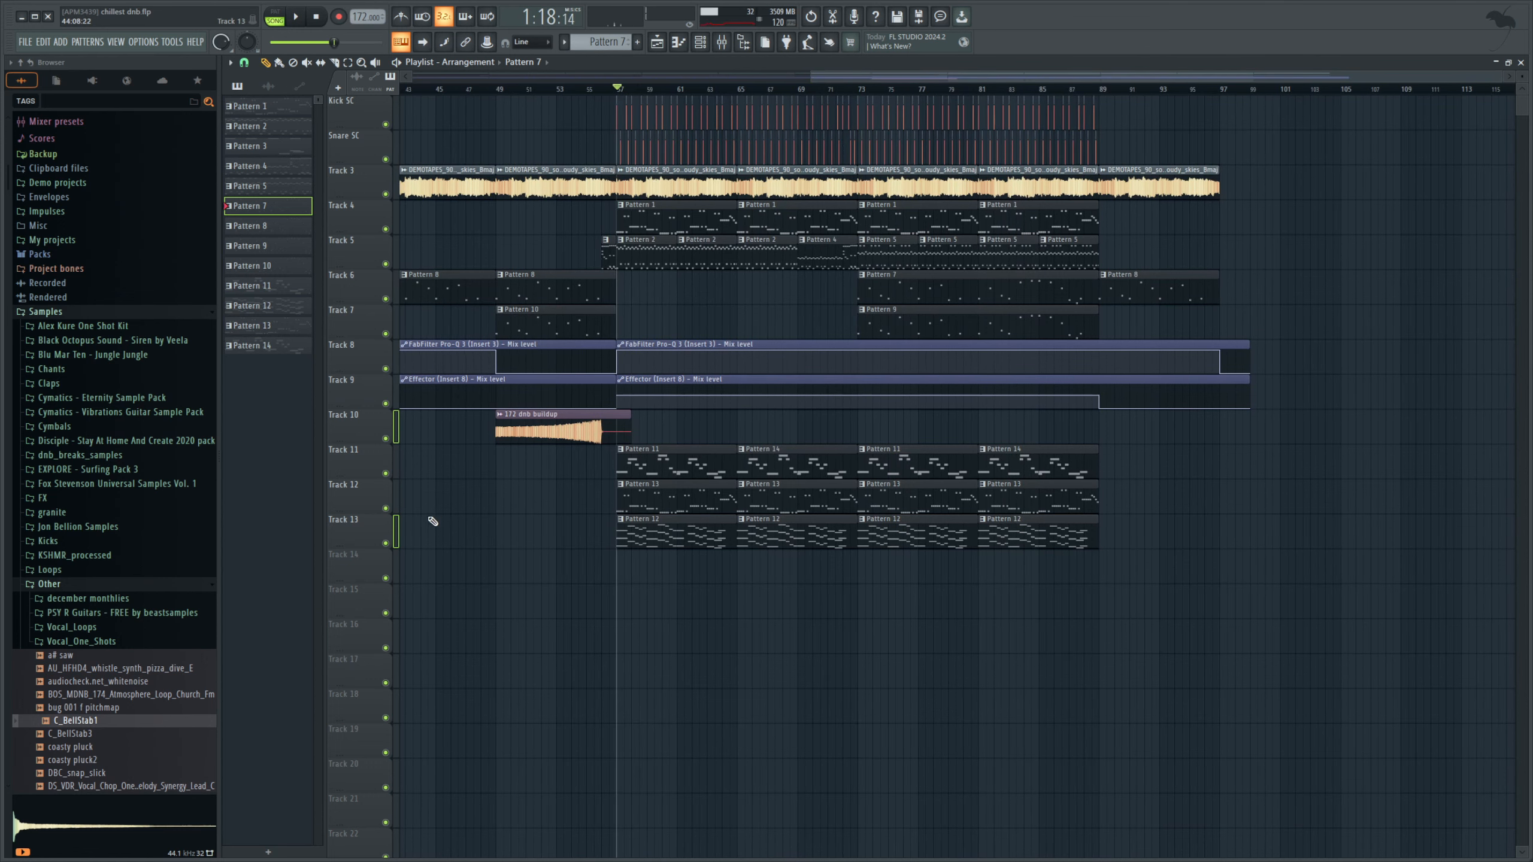
{"action": "right_click", "coordinate": [387, 509]}
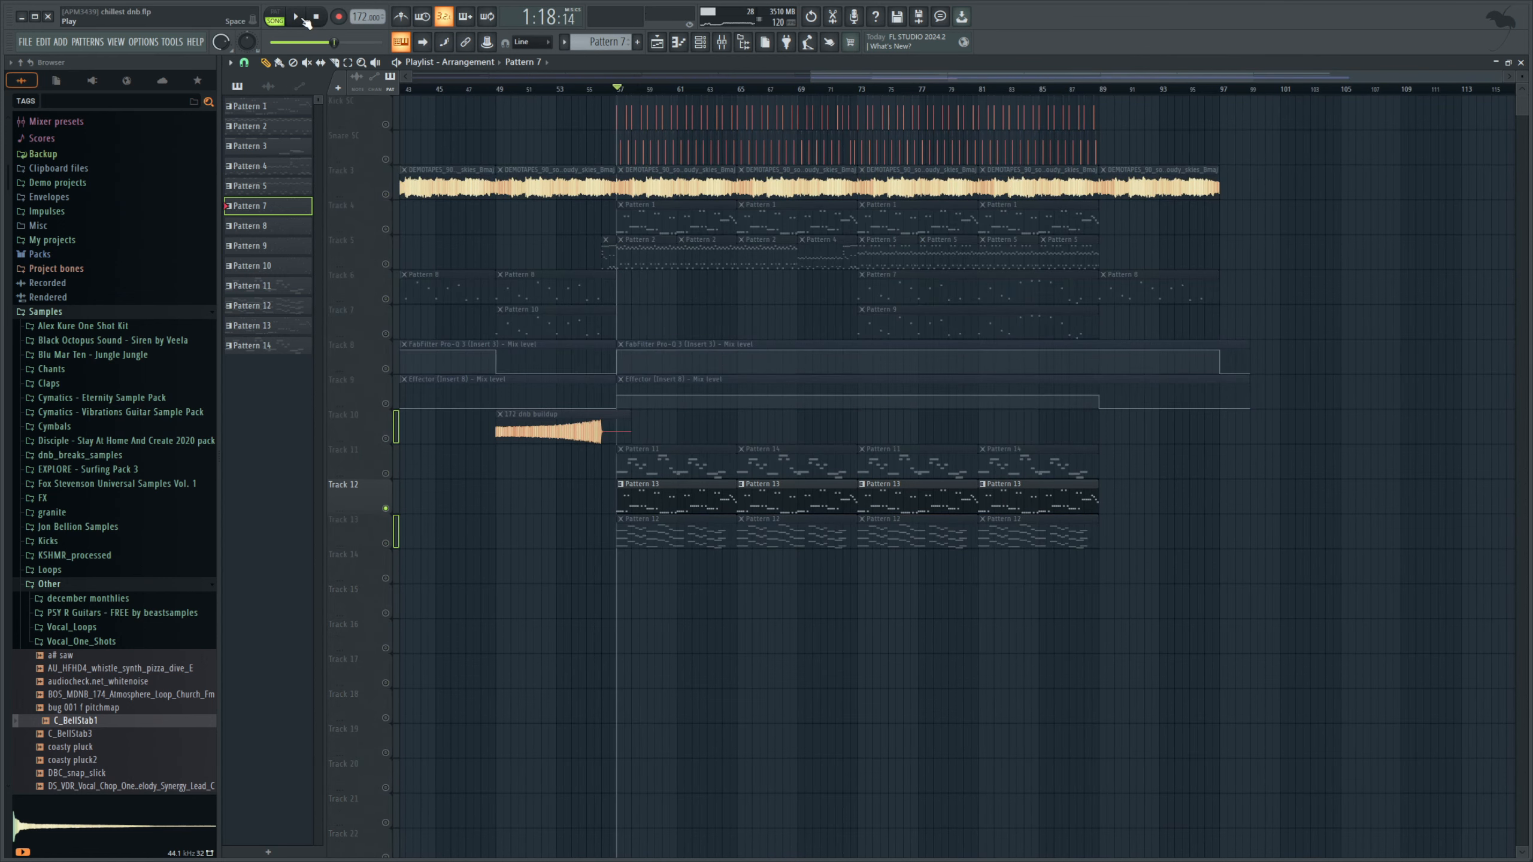
{"action": "left_click", "coordinate": [305, 20]}
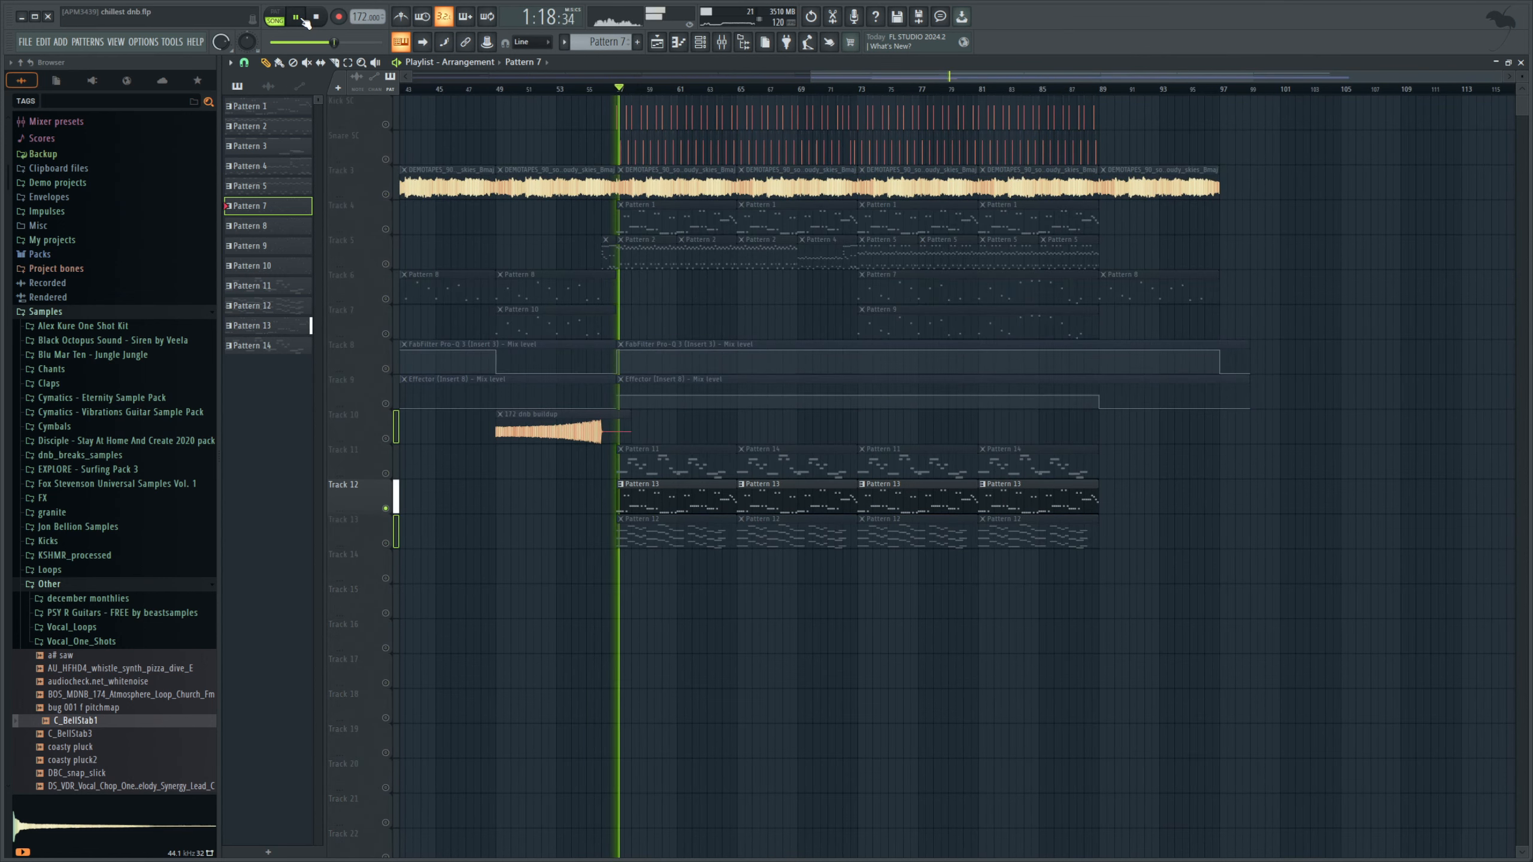
{"action": "left_click", "coordinate": [393, 230]}
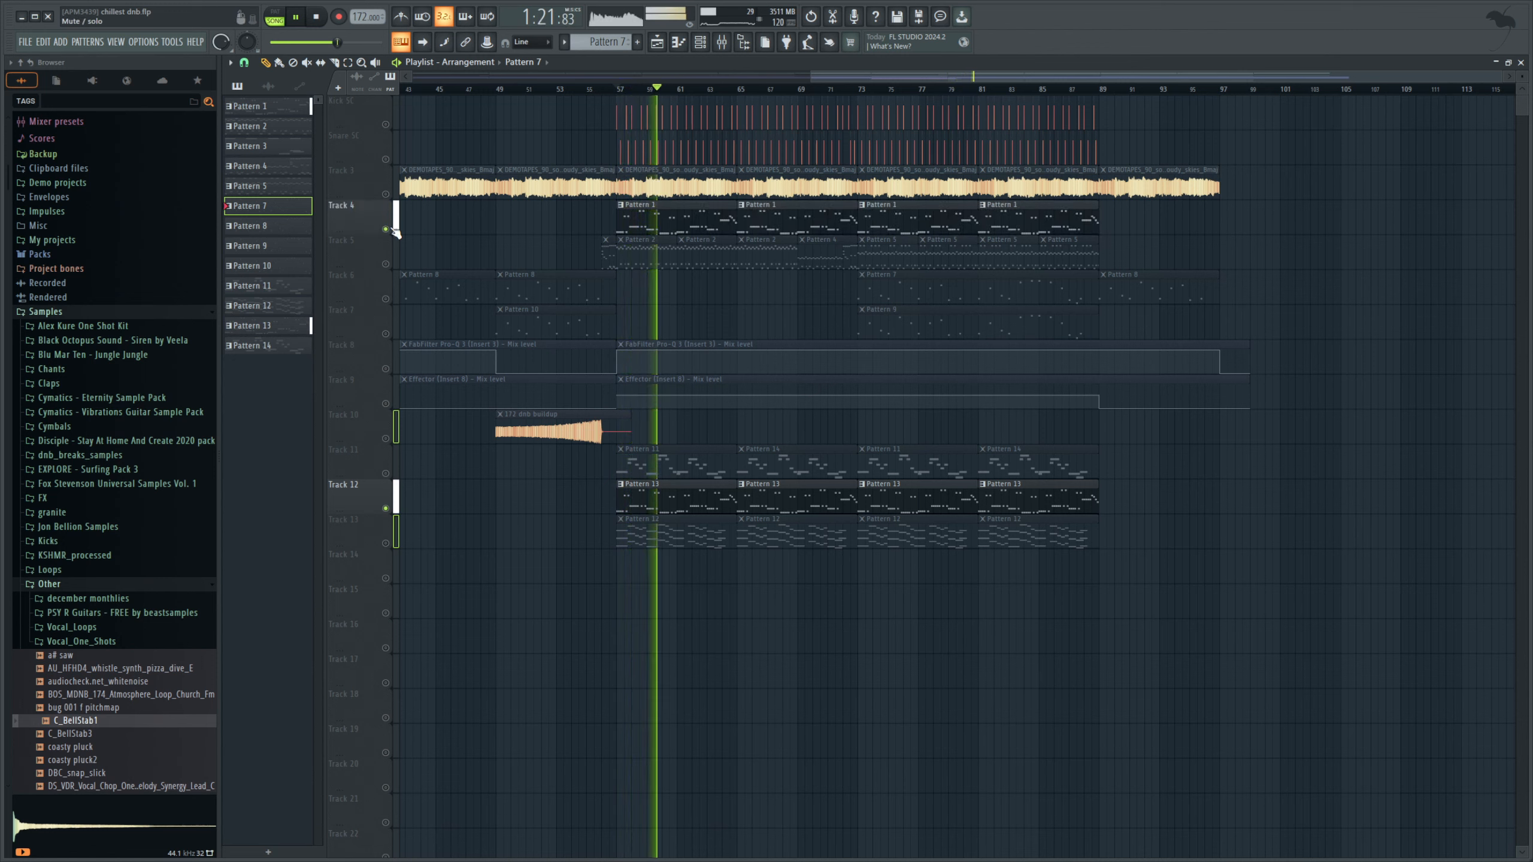
- Solo Track 11 during playback, and after stopping, play Pattern 12 from bar 57 with only Tracks 10 and 13 enabled
{"action": "right_click", "coordinate": [387, 475]}
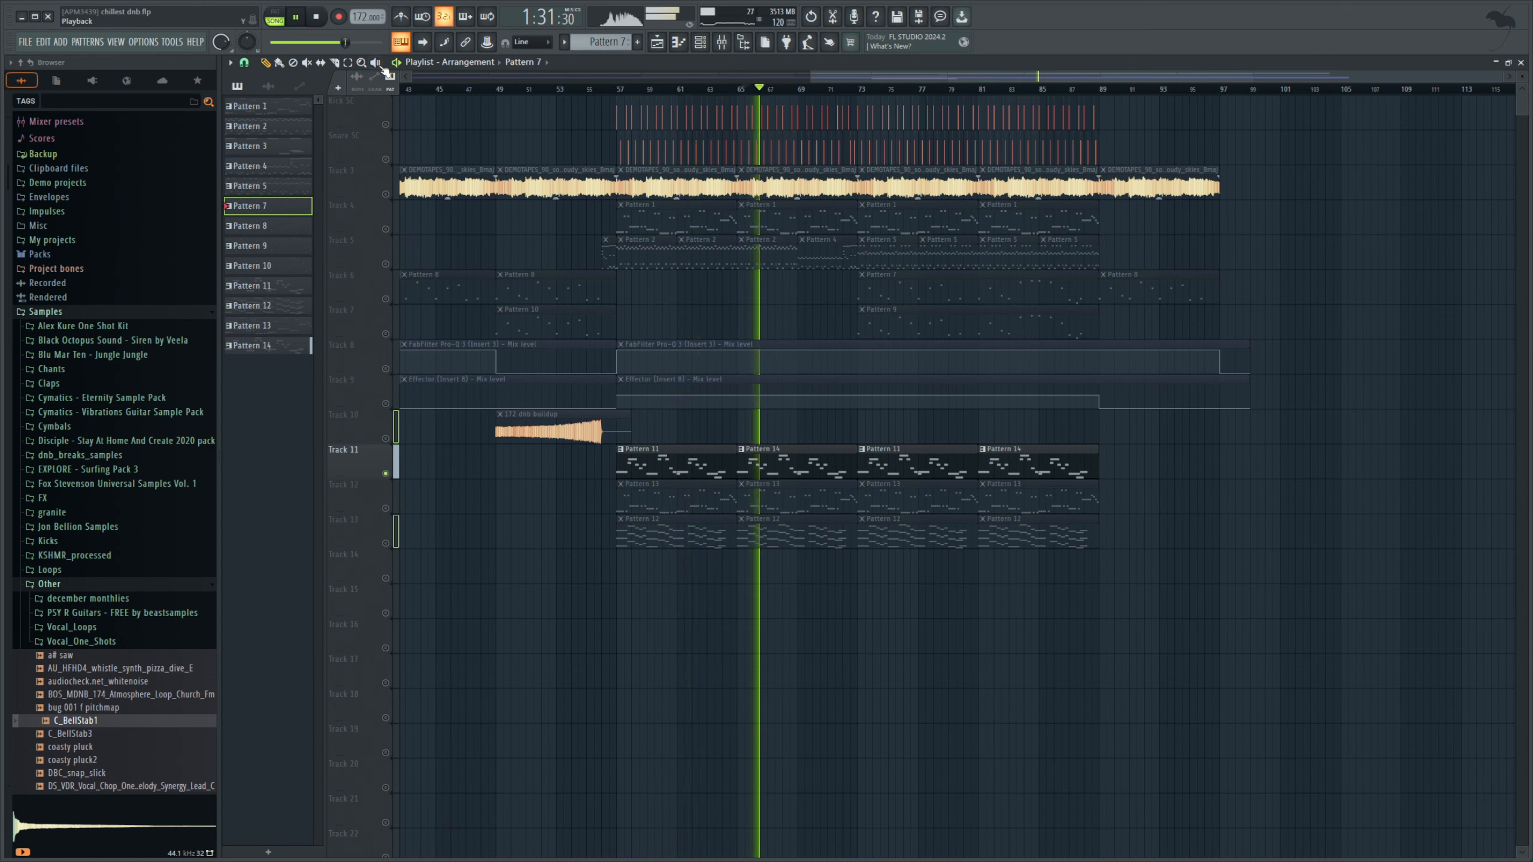
{"action": "key", "text": "space"}
{"action": "left_click", "coordinate": [390, 544]}
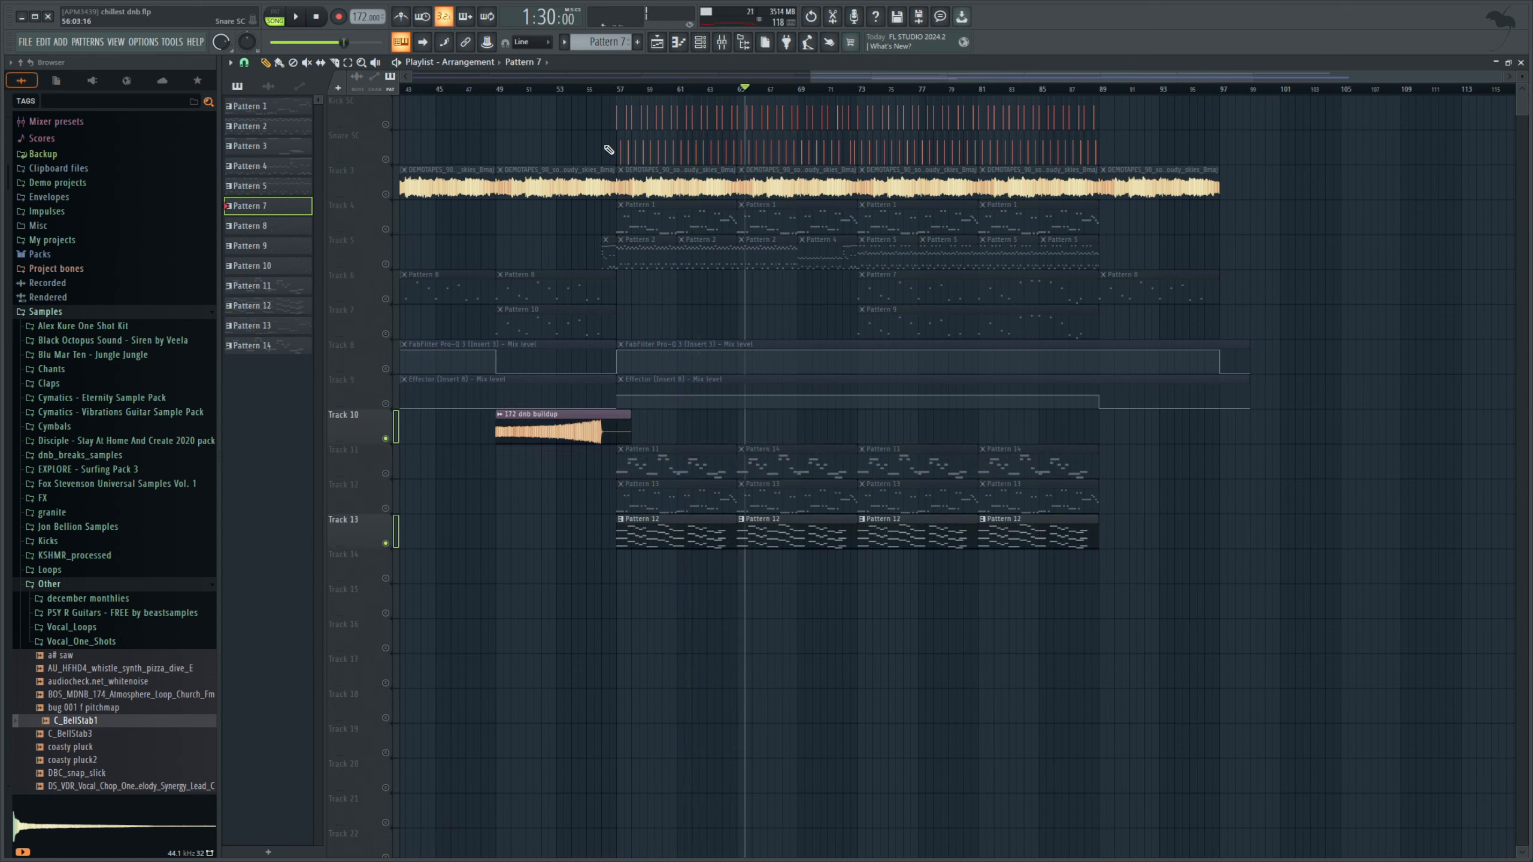
{"action": "left_click", "coordinate": [625, 96]}
{"action": "key", "text": "space"}
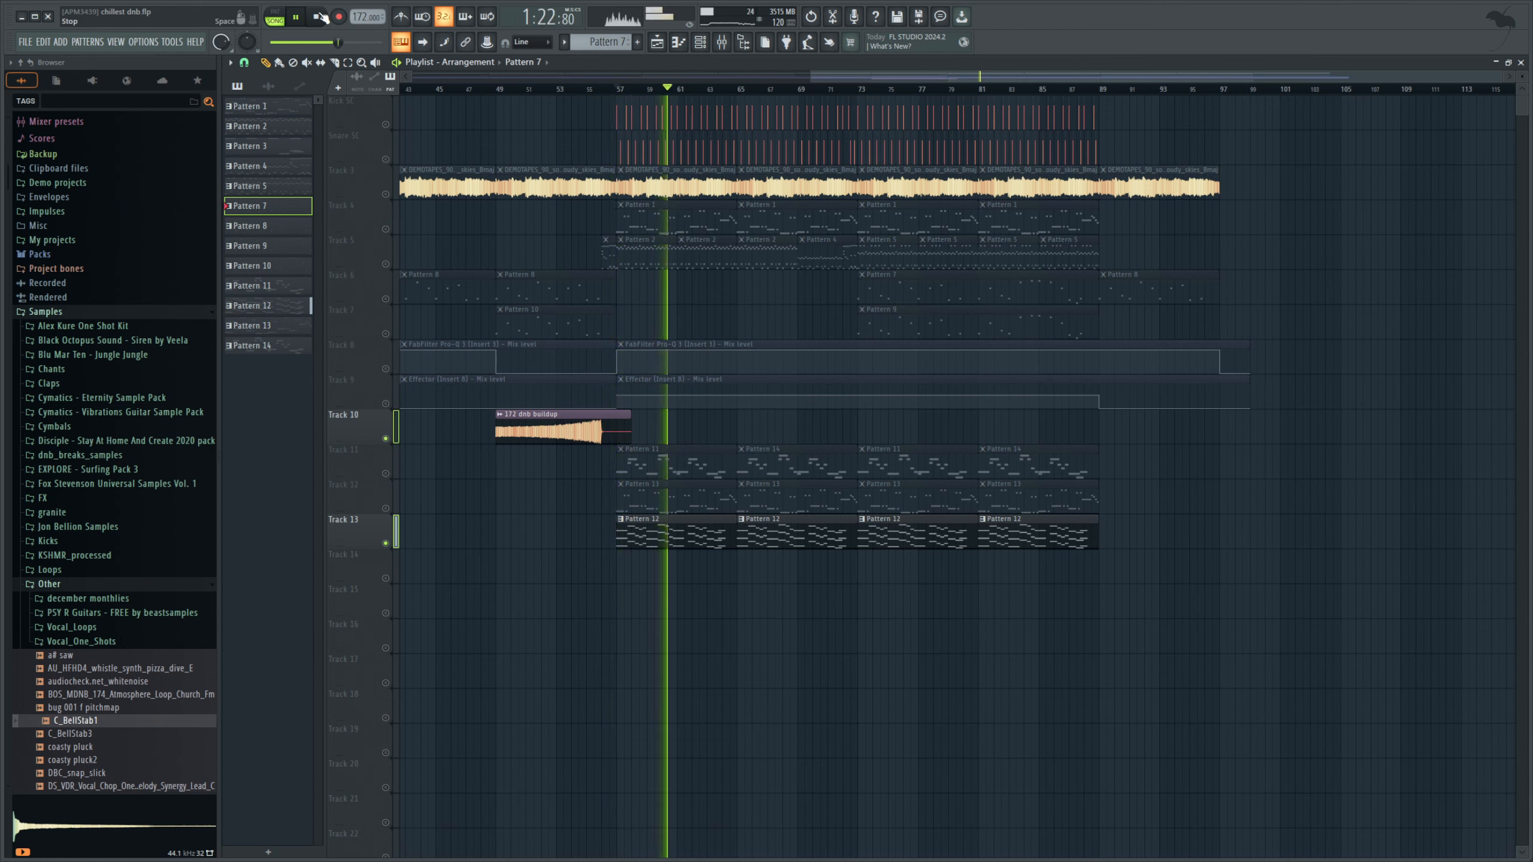
{"action": "left_click", "coordinate": [320, 18]}
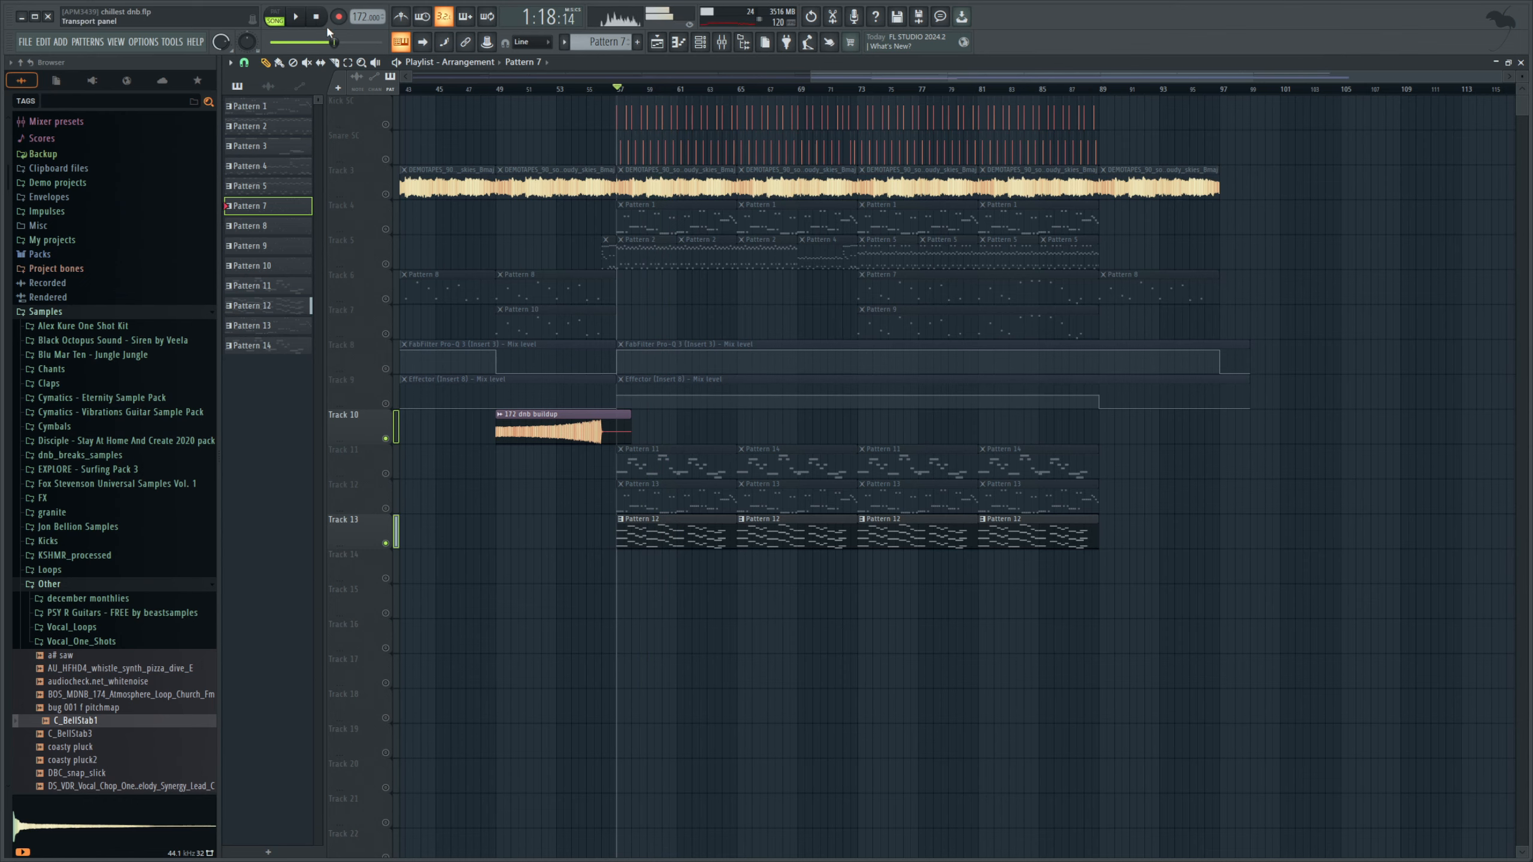
- Fit the whole arrangement in the playlist and re-enable all tracks by clearing the solo
{"action": "left_click_drag", "start_coordinate": [965, 85], "coordinate": [499, 109]}
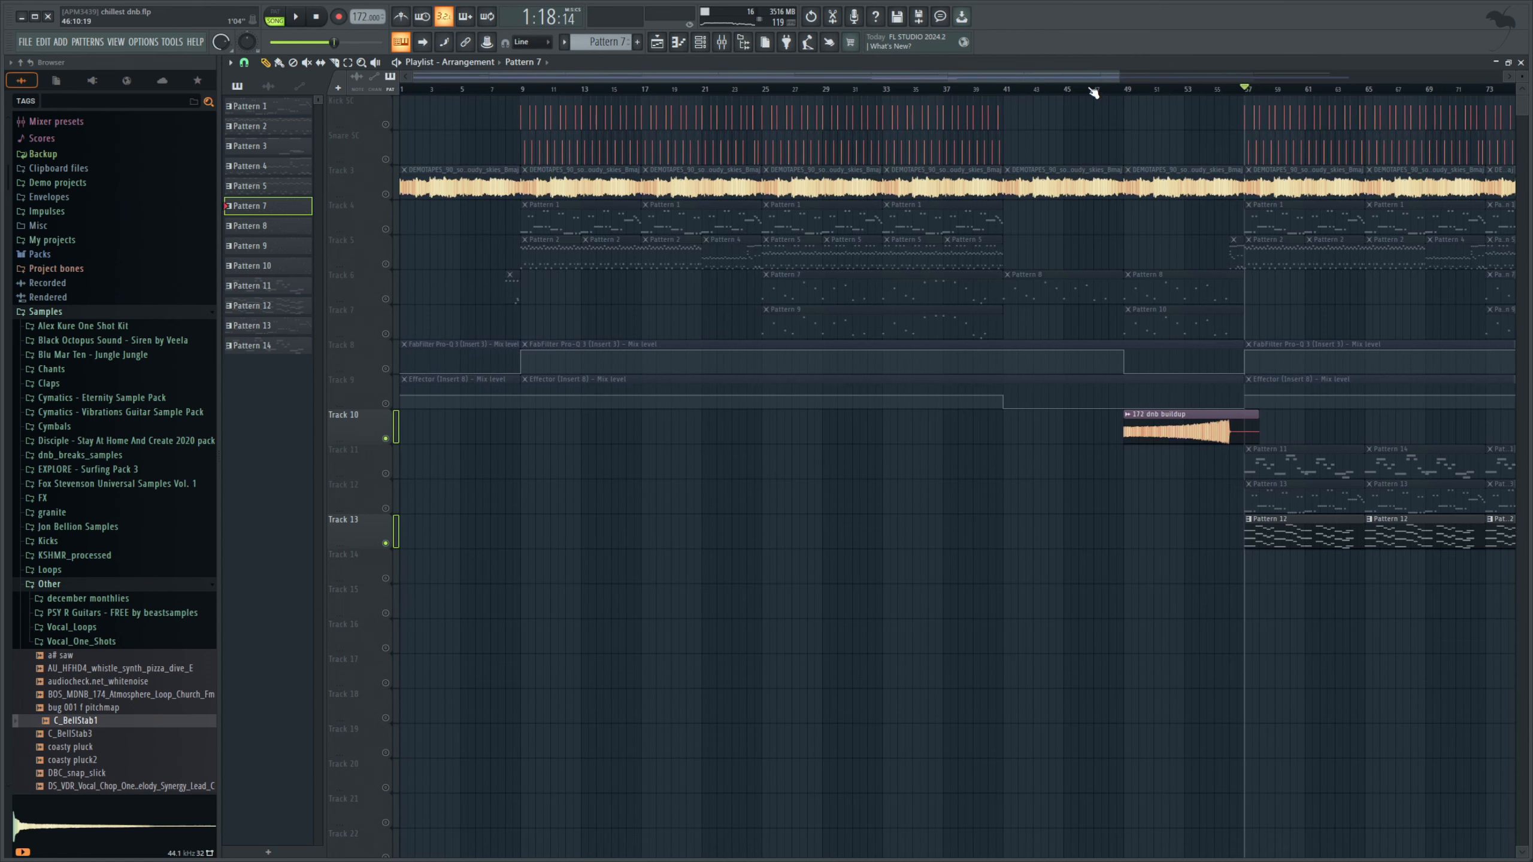
{"action": "left_click_drag", "start_coordinate": [1120, 77], "coordinate": [1363, 140]}
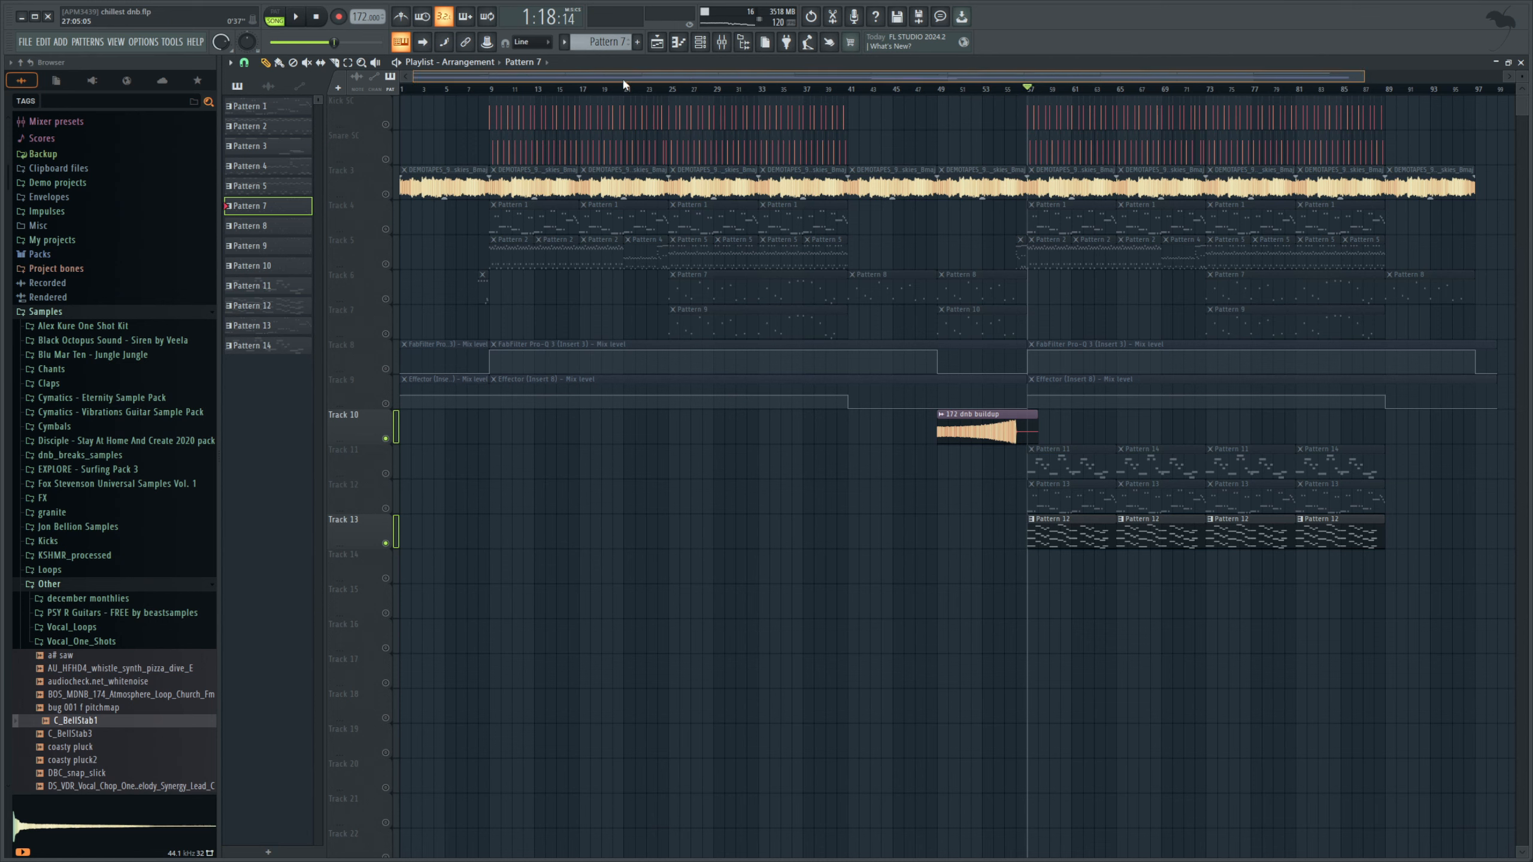
{"action": "left_click", "coordinate": [385, 195]}
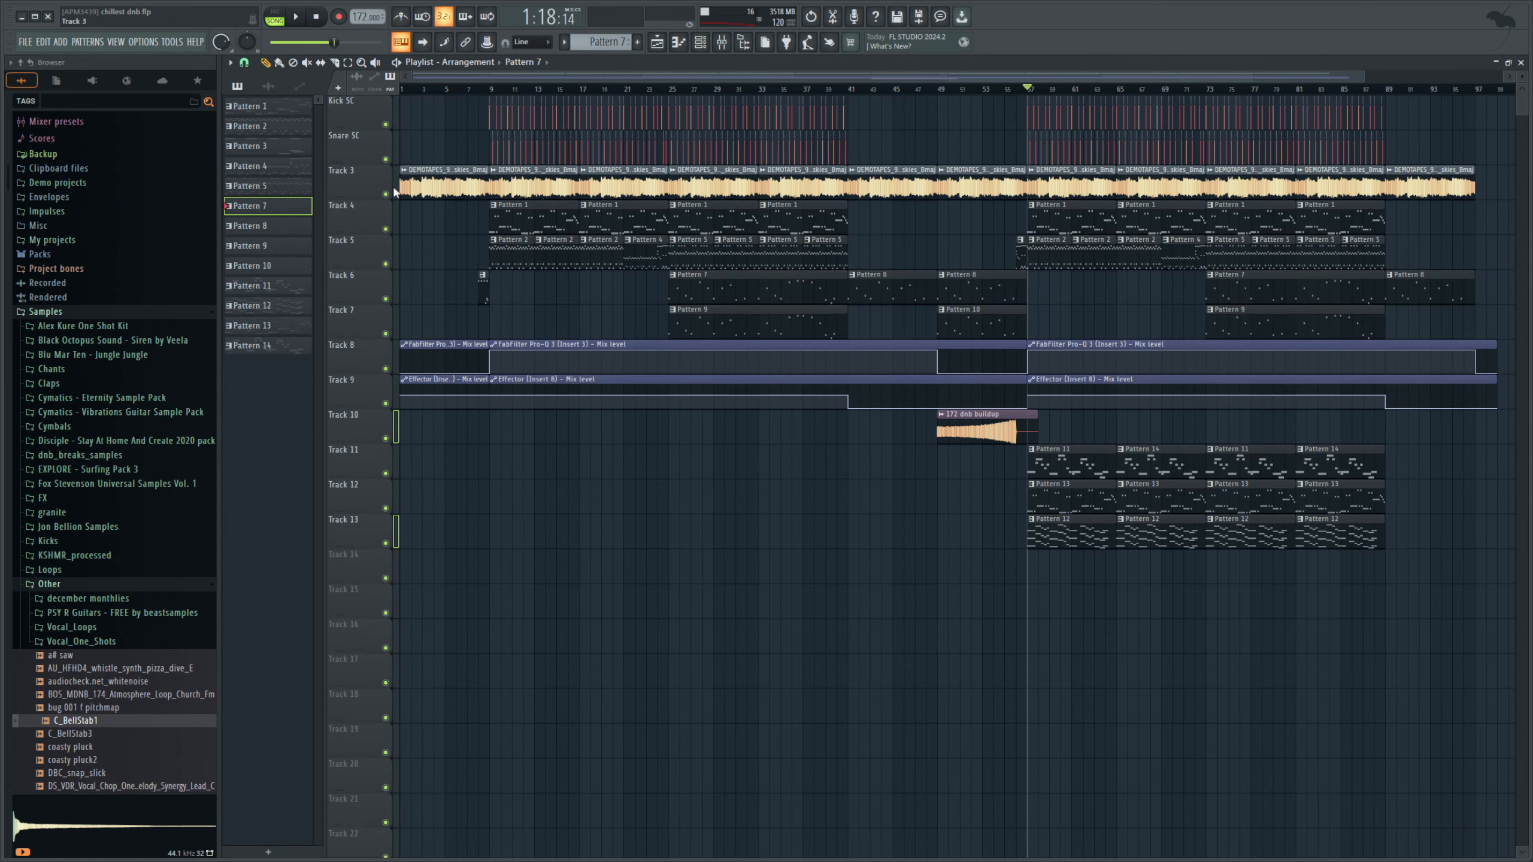
- Play the full arrangement from bar 1 with SplineEQ added to slot 5 of the Master mixer track, stop playback, and close the plugin and mixer
{"action": "left_click_drag", "start_coordinate": [448, 93], "coordinate": [426, 99]}
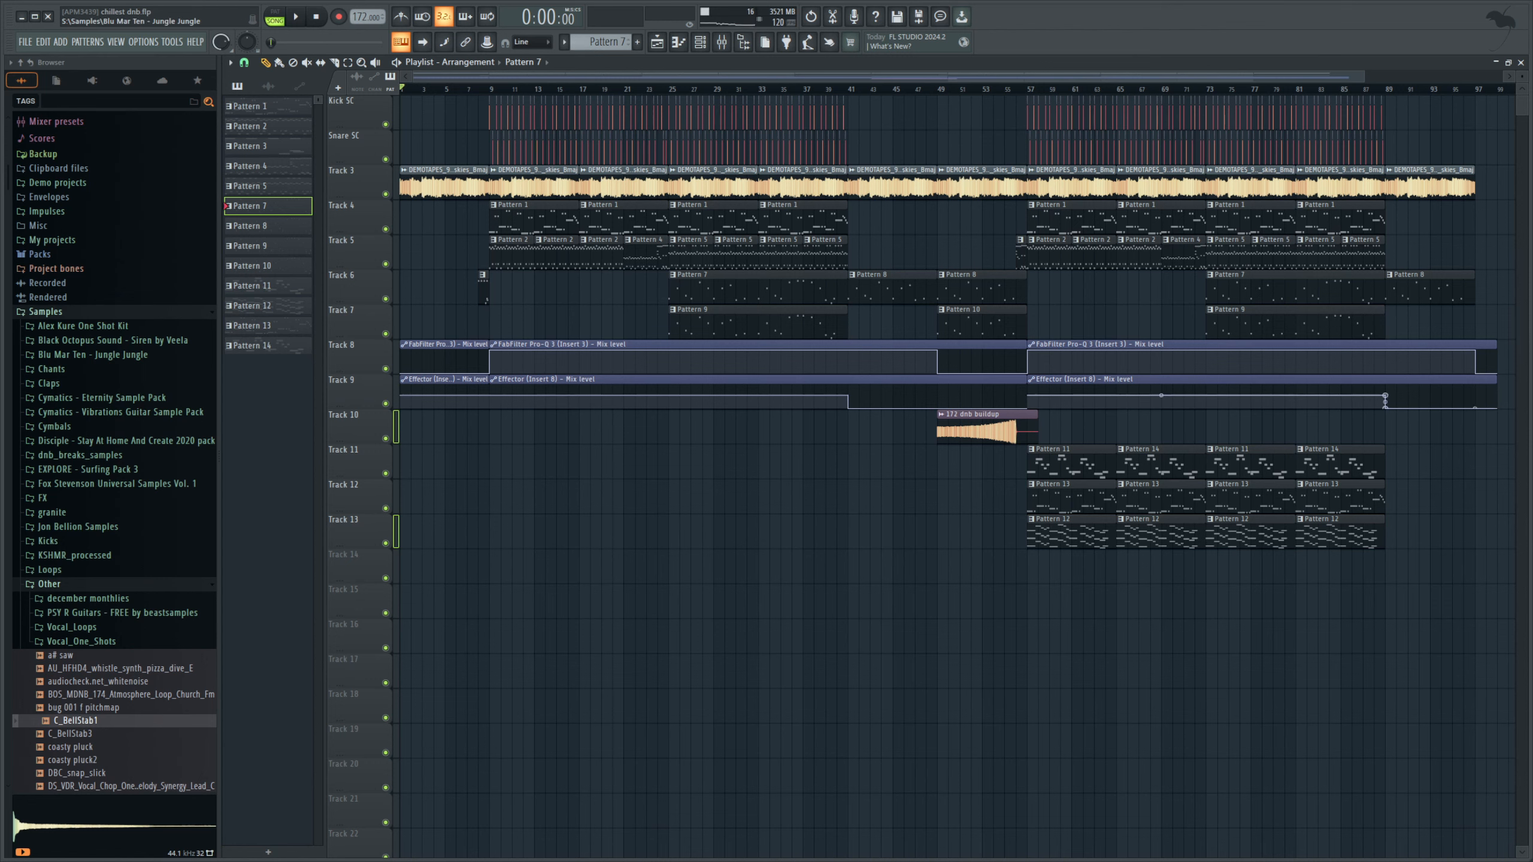
{"action": "key", "text": "space"}
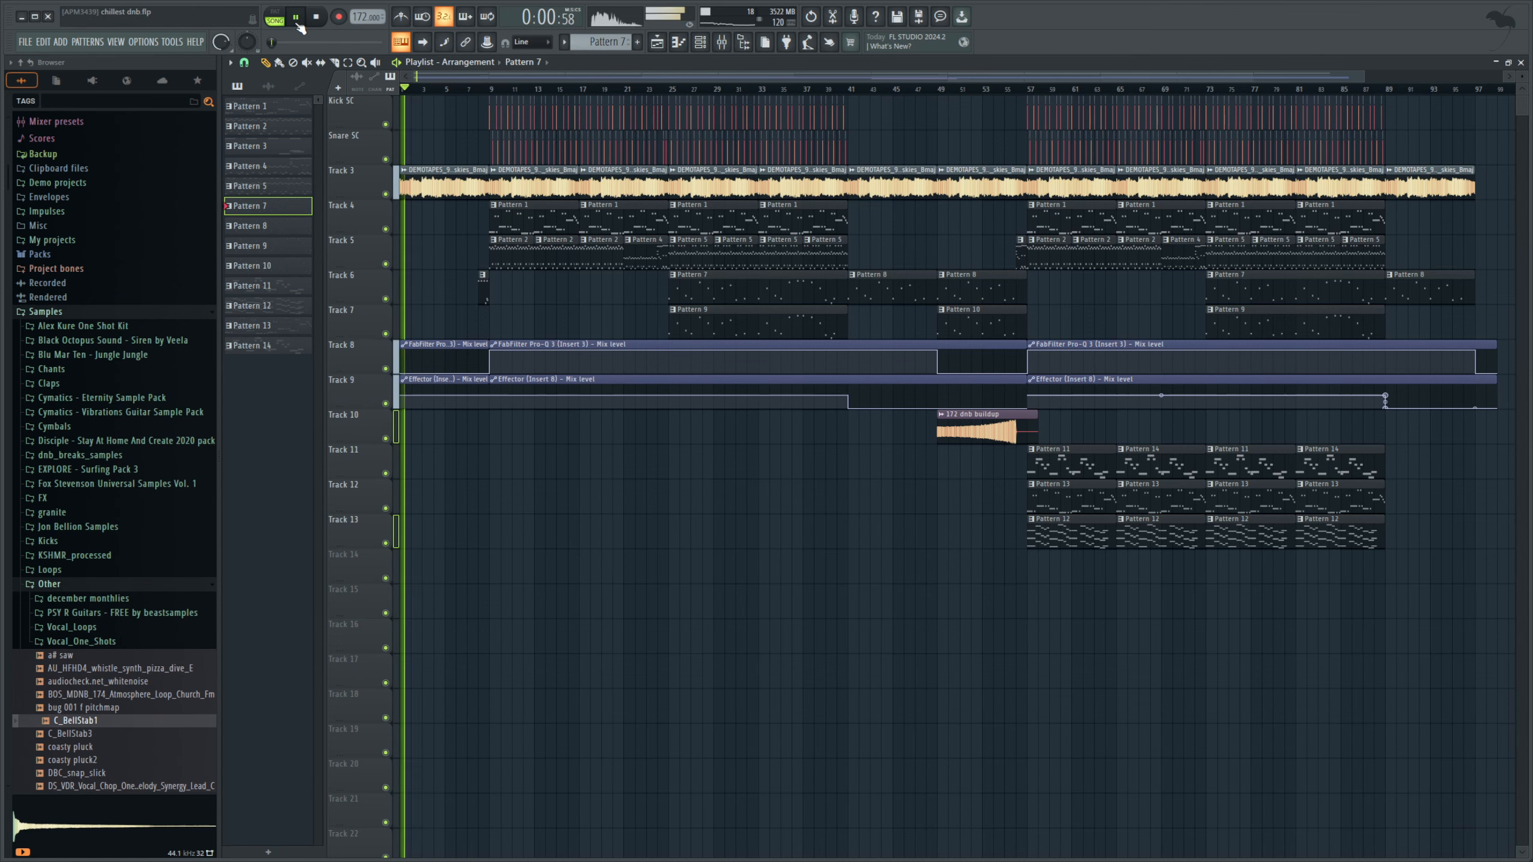
{"action": "left_click", "coordinate": [722, 42]}
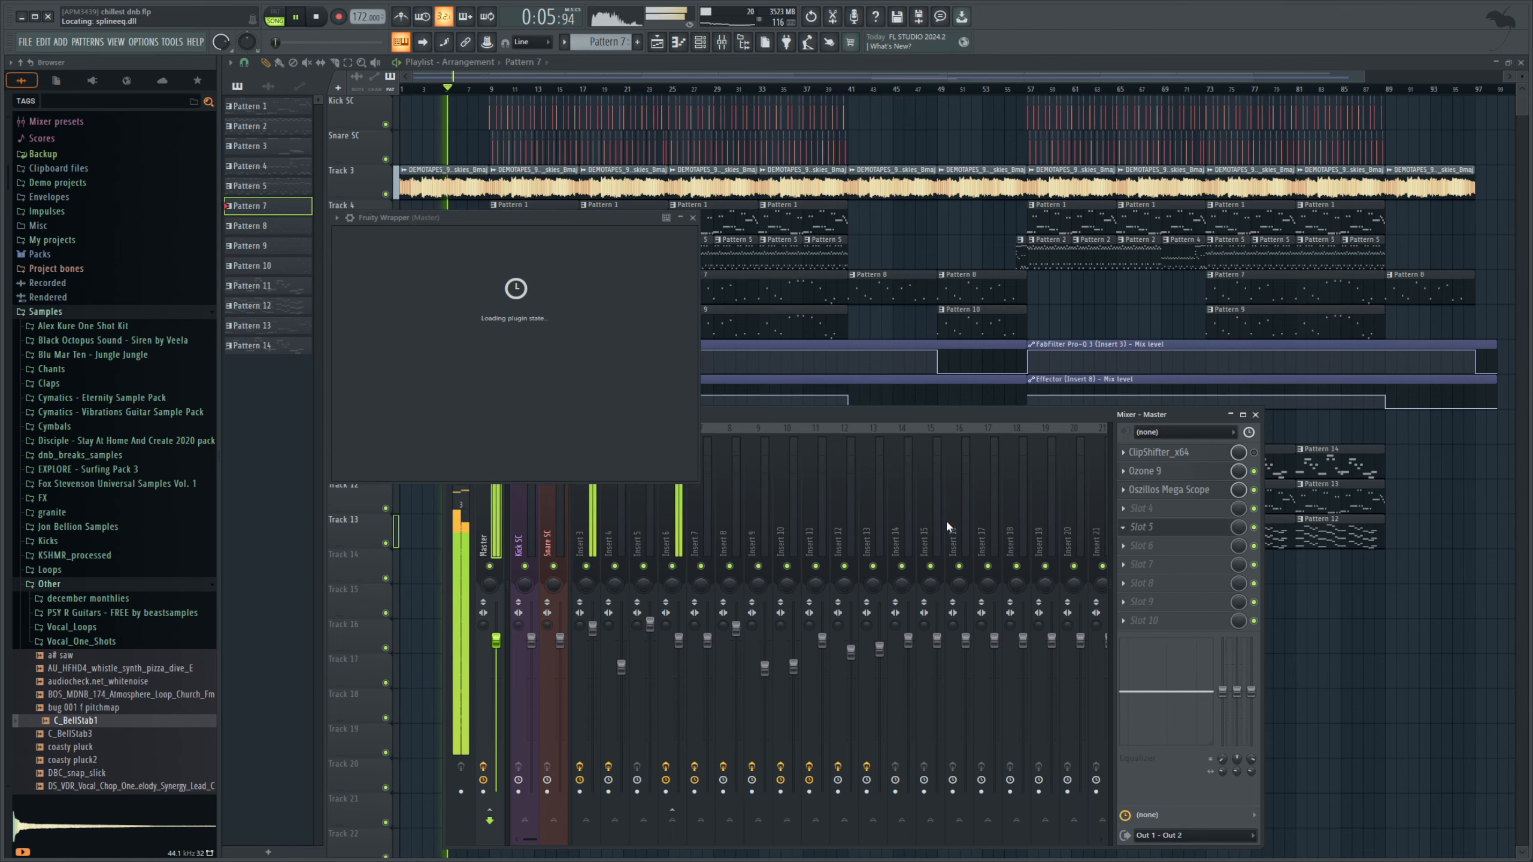
{"action": "left_click_drag", "start_coordinate": [602, 221], "coordinate": [785, 349]}
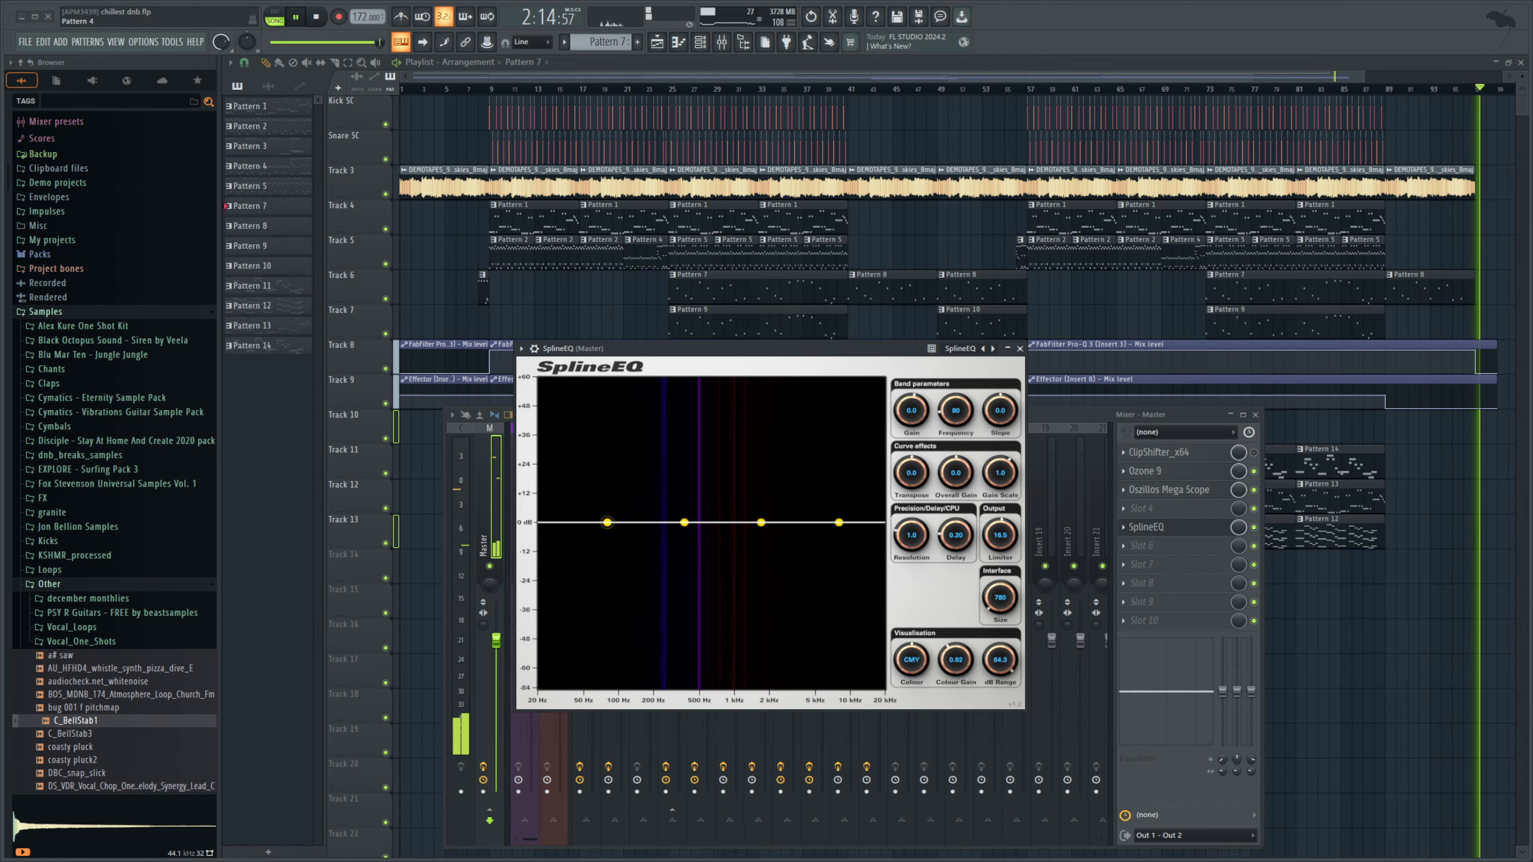
{"action": "left_click", "coordinate": [316, 21]}
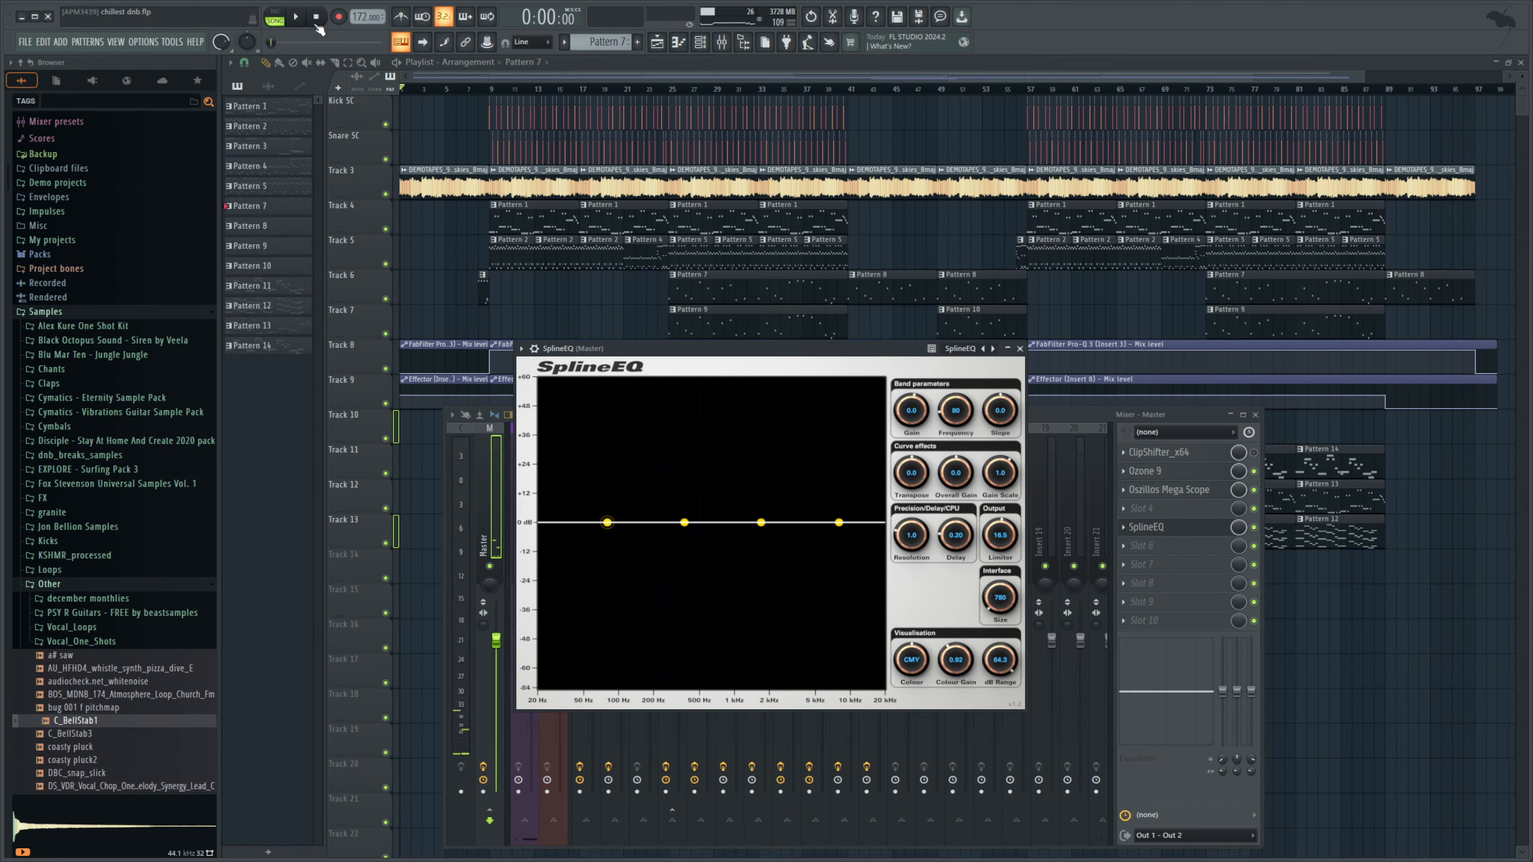
{"action": "key", "text": "F12"}
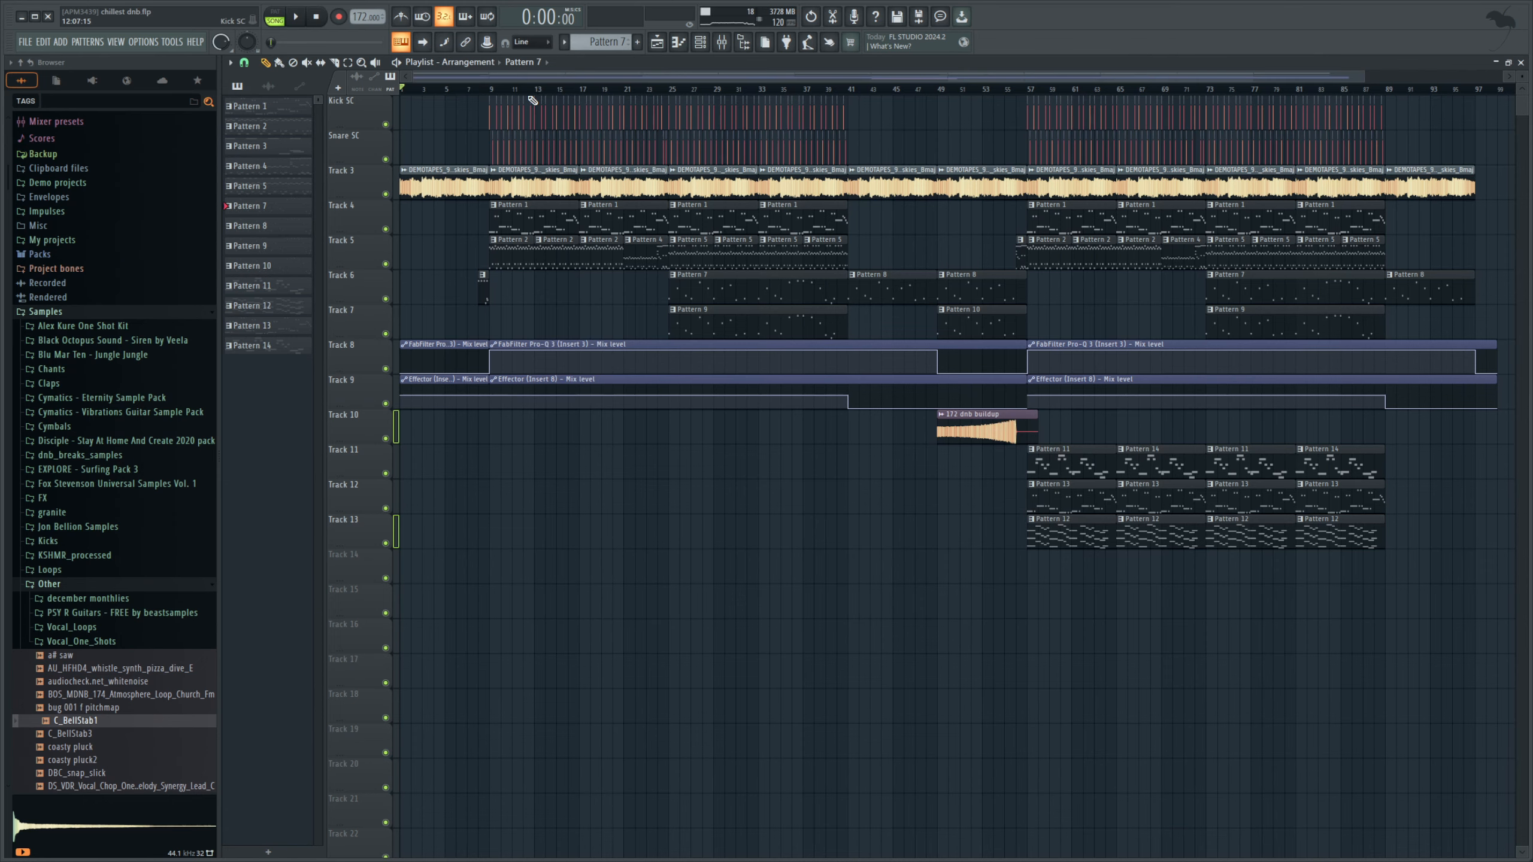
- Enlarge the playlist tracks and look through the arrangement from the intro to the outro, ending back at bar 1
{"action": "left_click_drag", "start_coordinate": [1367, 78], "coordinate": [1202, 94]}
{"action": "left_click_drag", "start_coordinate": [1364, 76], "coordinate": [909, 101]}
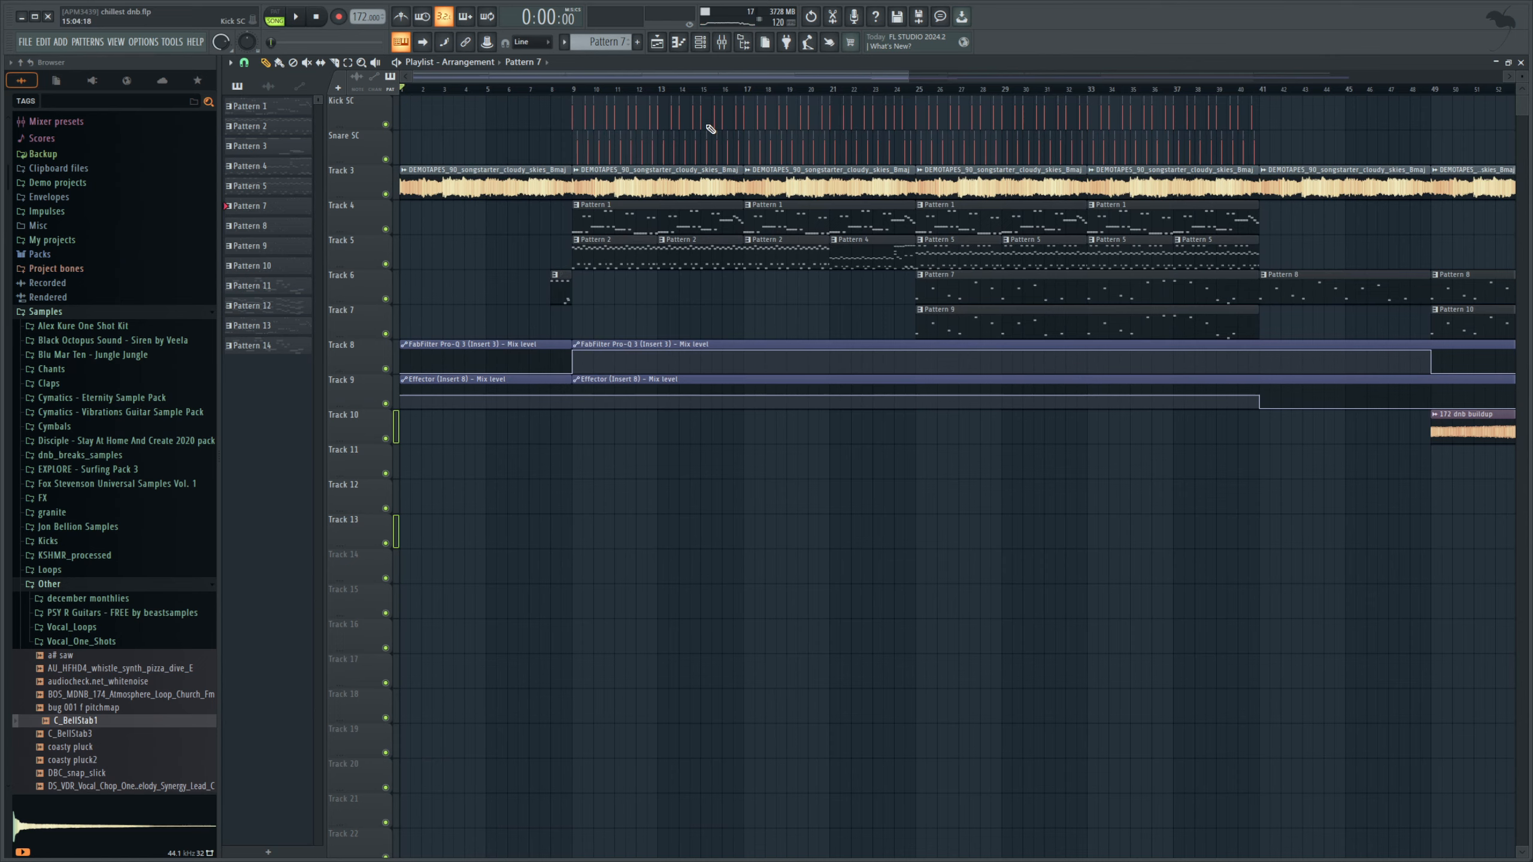
{"action": "left_click_drag", "start_coordinate": [609, 73], "coordinate": [552, 134]}
{"action": "left_click_drag", "start_coordinate": [1518, 77], "coordinate": [1519, 90]}
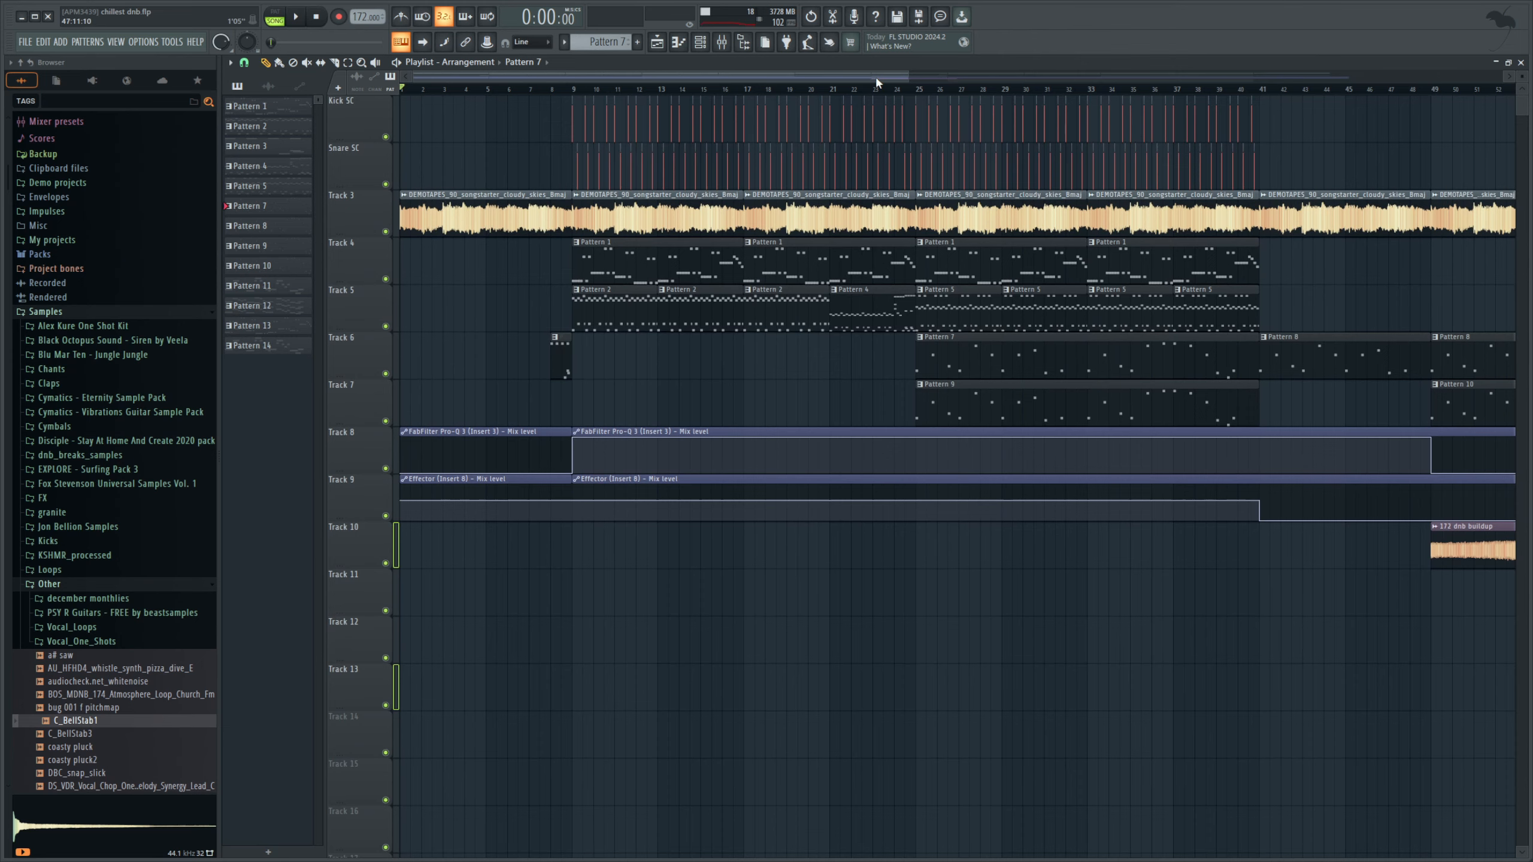
{"action": "left_click_drag", "start_coordinate": [876, 79], "coordinate": [1366, 185]}
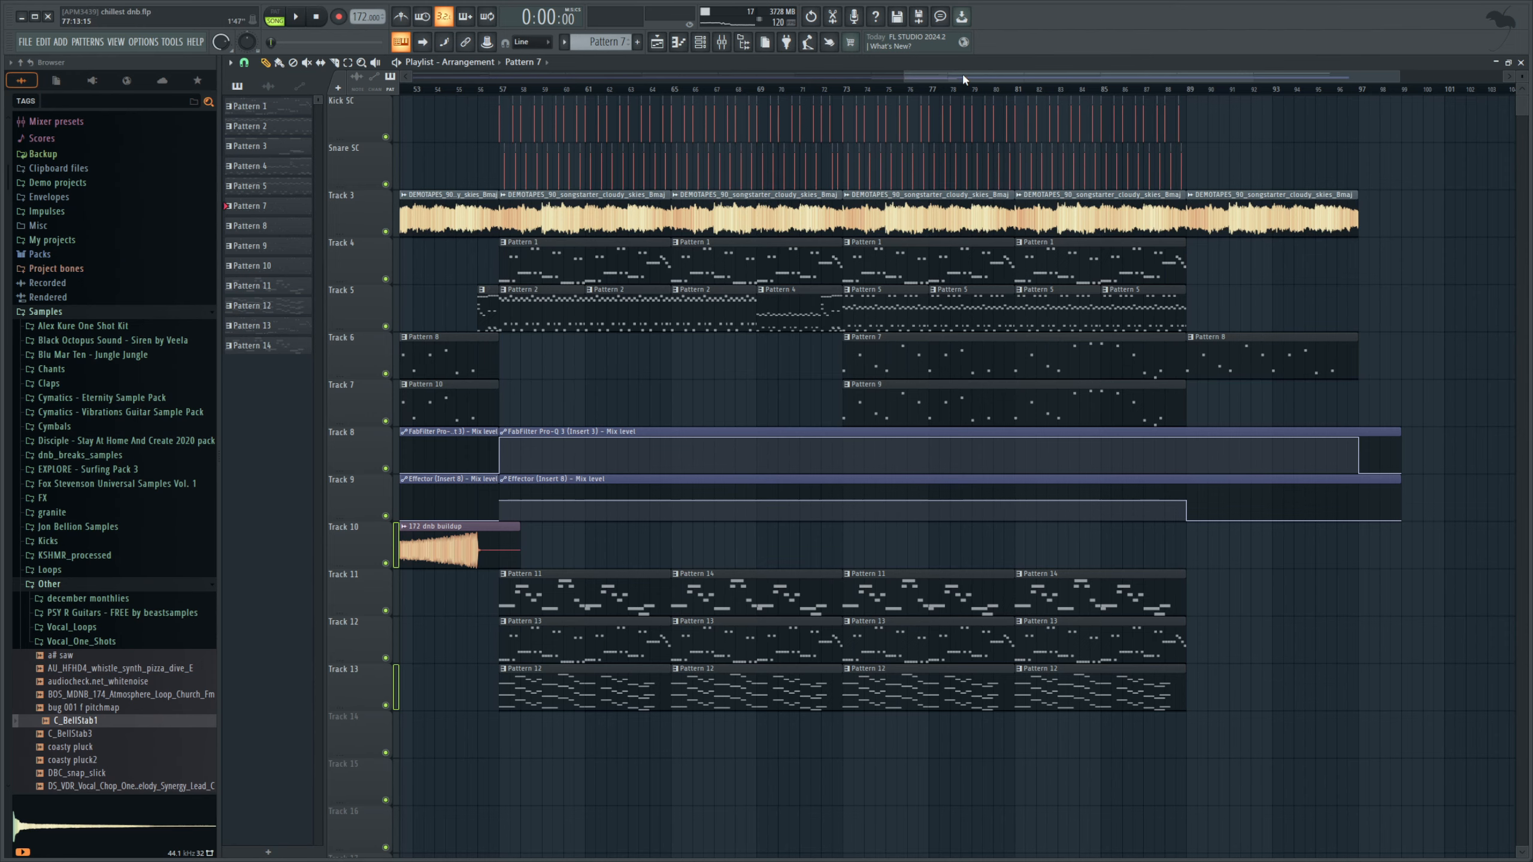
{"action": "left_click_drag", "start_coordinate": [963, 79], "coordinate": [808, 133]}
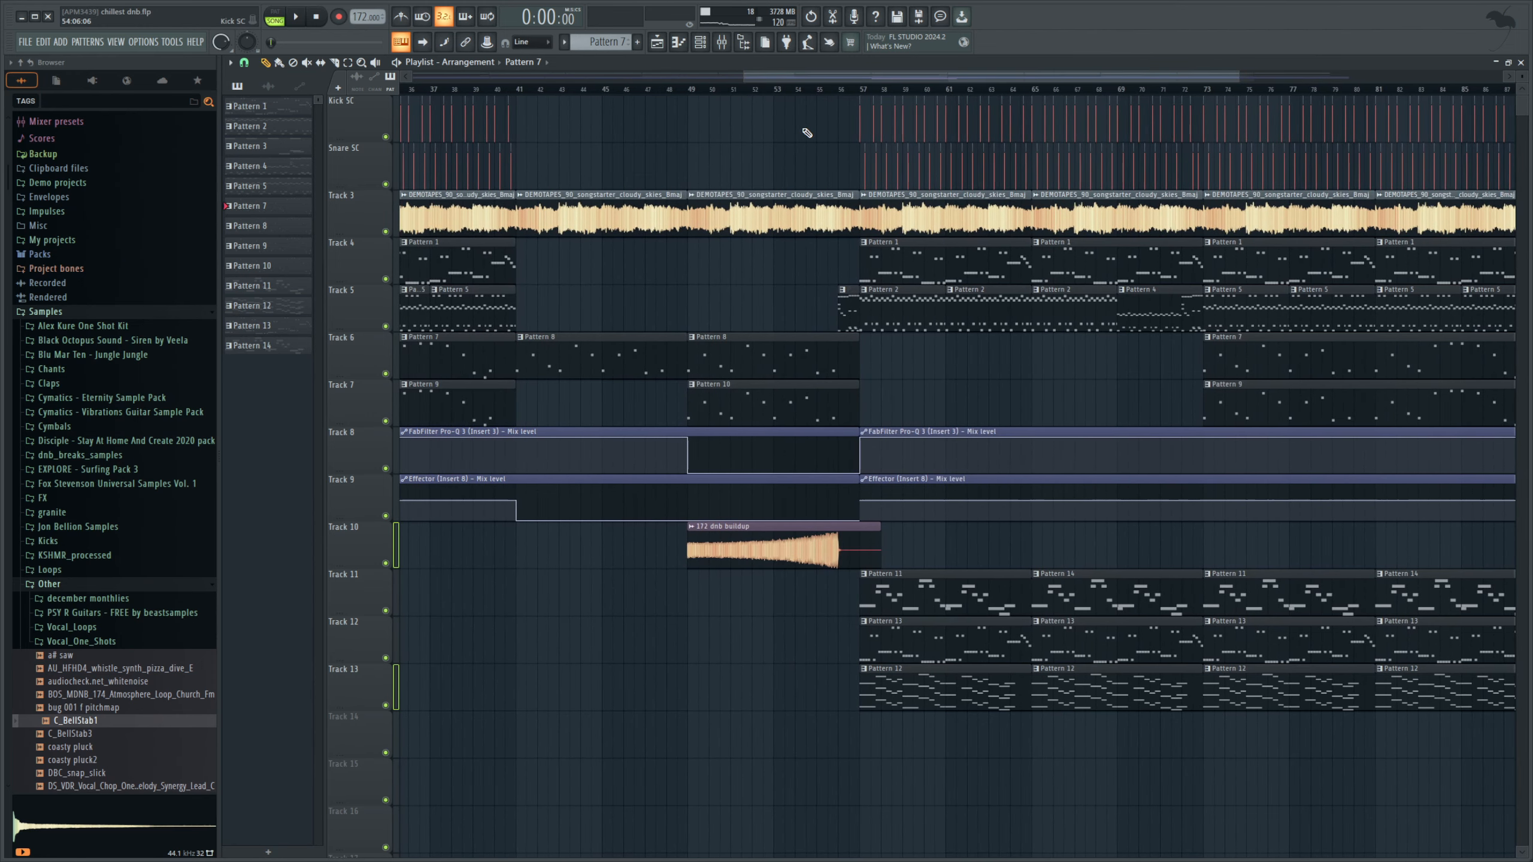
{"action": "left_click_drag", "start_coordinate": [808, 76], "coordinate": [404, 150]}
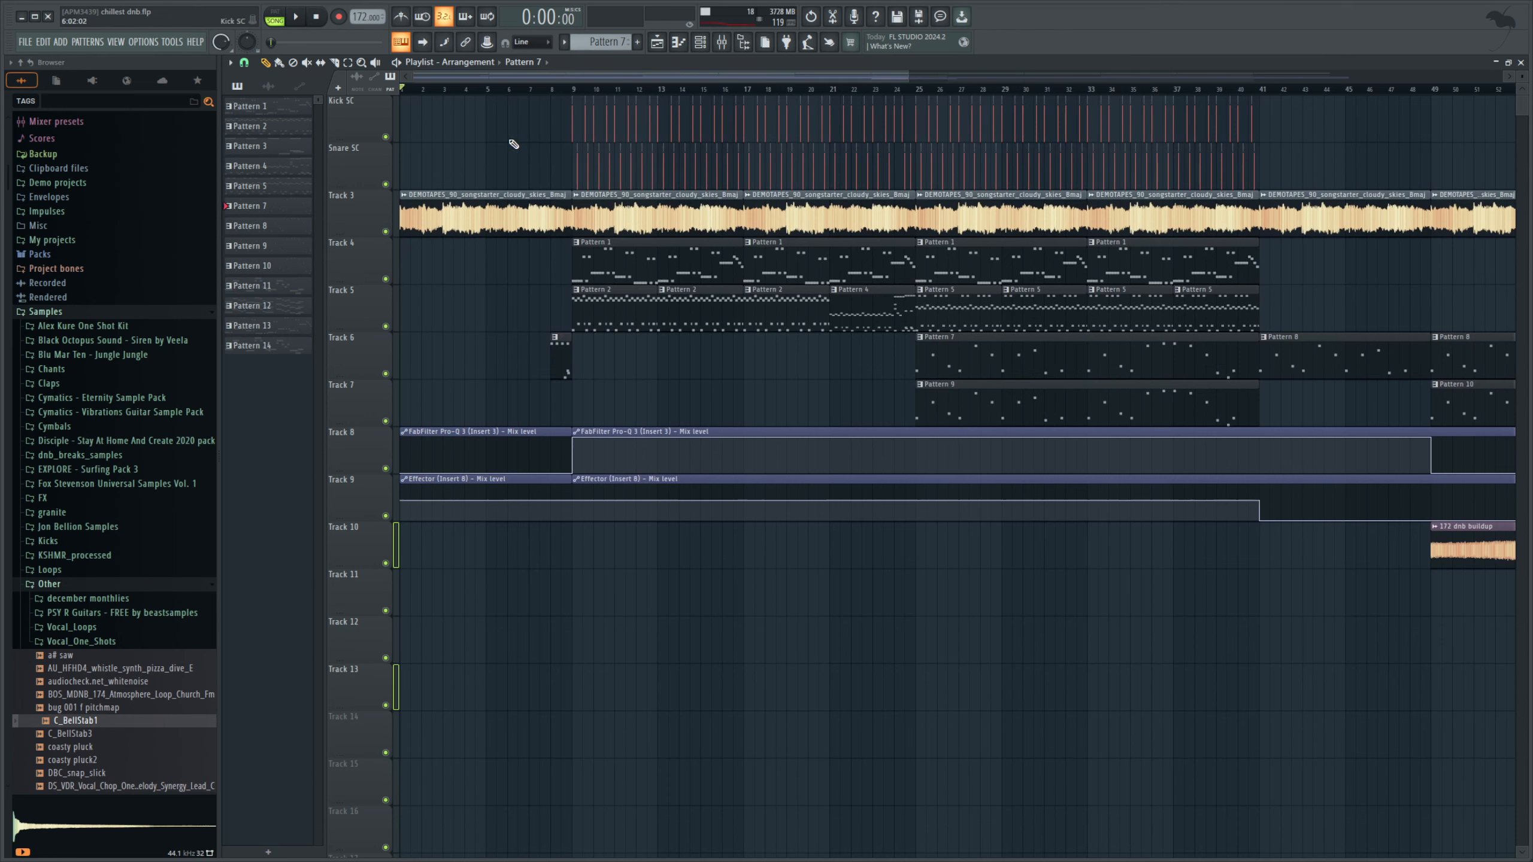